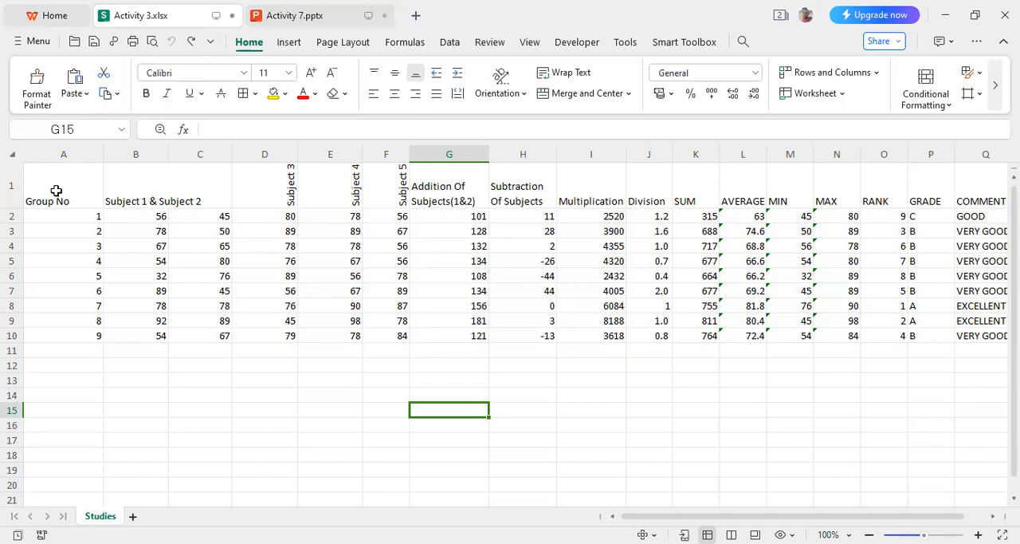
# - Insert a basic pie chart from the group and subject data in A1:F10
pyautogui.click(56, 191)
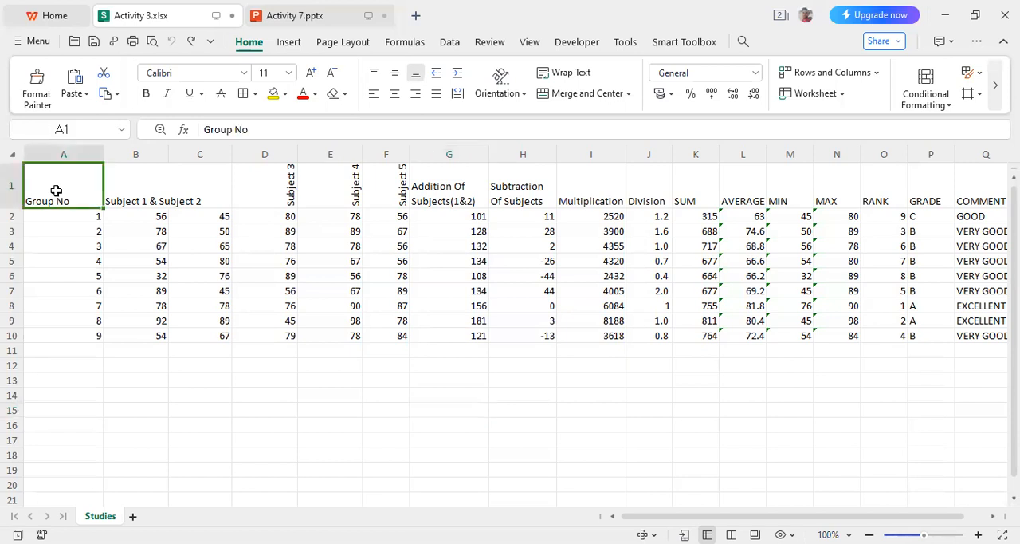
pyautogui.hotkey('shift', 'Right')
pyautogui.hotkey('shift', 'Right')
pyautogui.hotkey('shift', 'Right')
pyautogui.hotkey('shift', 'Right')
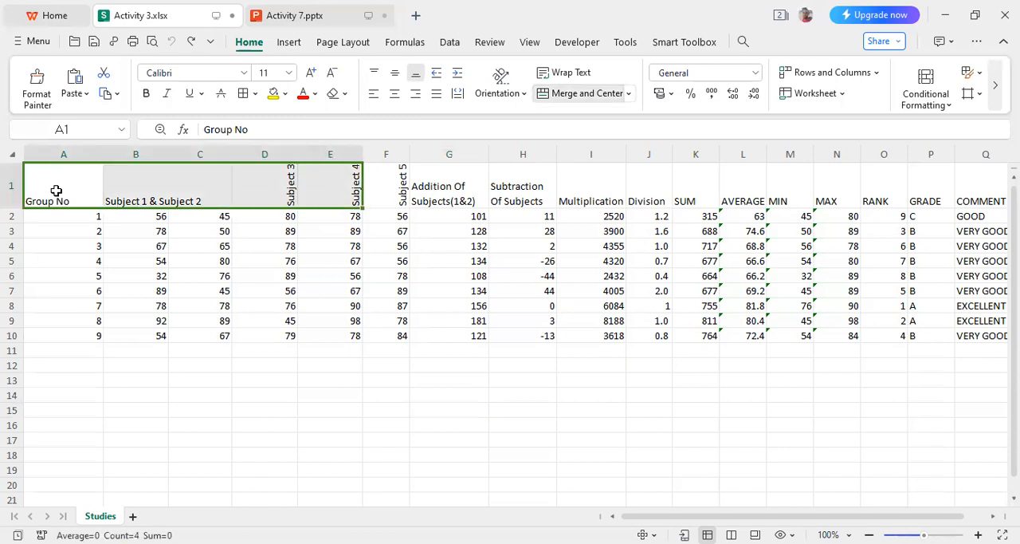
pyautogui.hotkey('shift', 'Down')
pyautogui.hotkey('shift', 'Down')
pyautogui.hotkey('shift', 'Down')
pyautogui.hotkey('shift', 'Down')
pyautogui.hotkey('shift', 'Down')
pyautogui.hotkey('shift', 'Down')
pyautogui.hotkey('shift', 'Down')
pyautogui.hotkey('shift', 'Down')
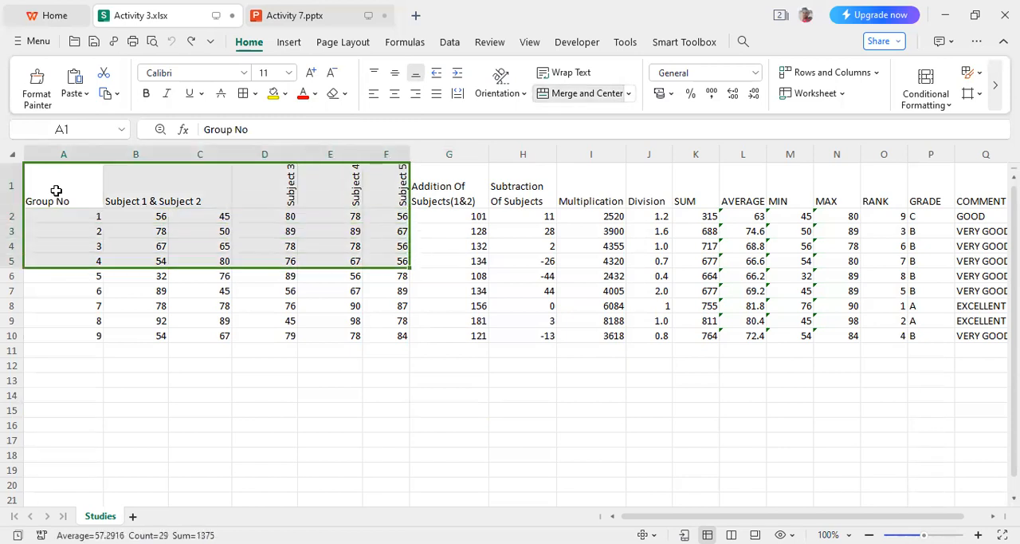
pyautogui.hotkey('shift', 'Down')
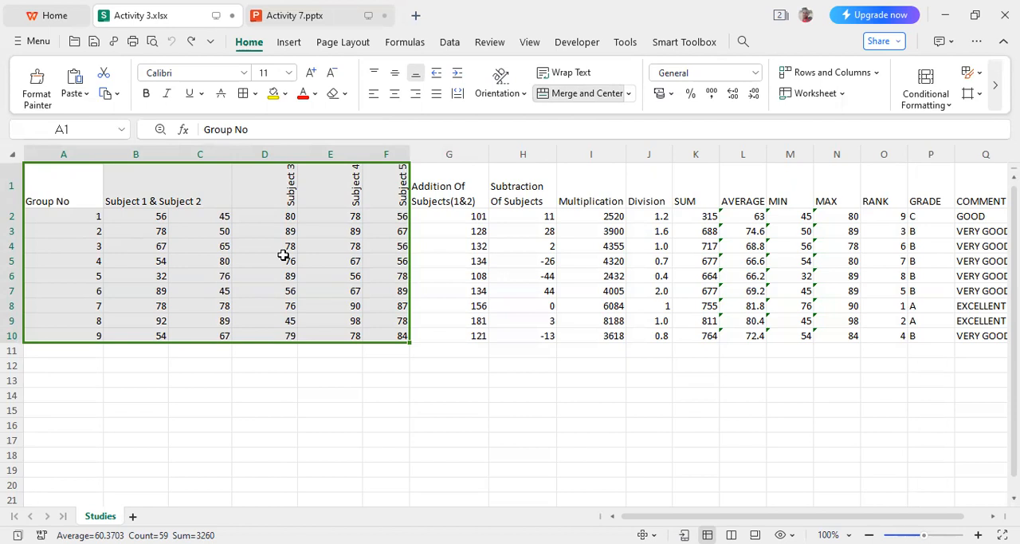
pyautogui.click(287, 44)
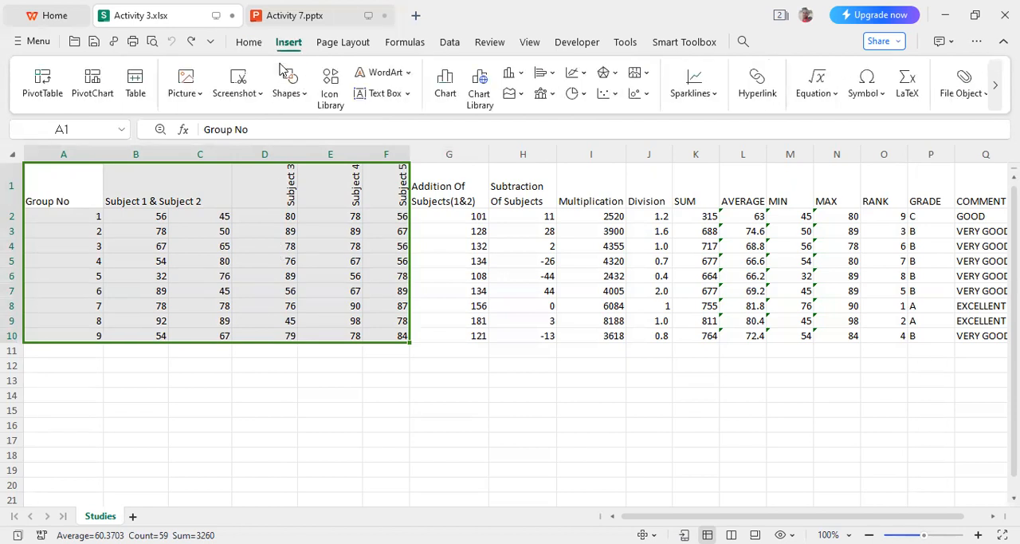
pyautogui.click(446, 88)
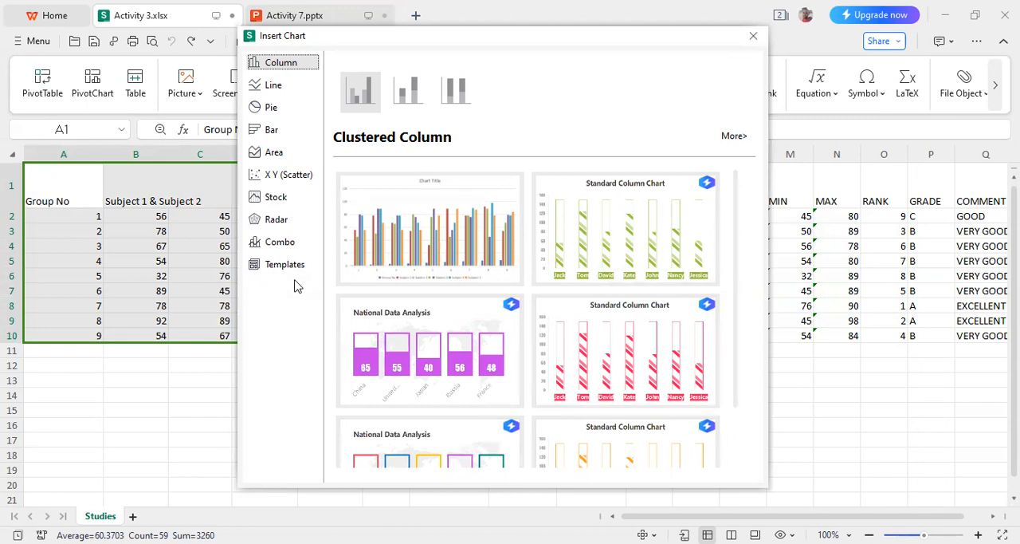
pyautogui.click(279, 114)
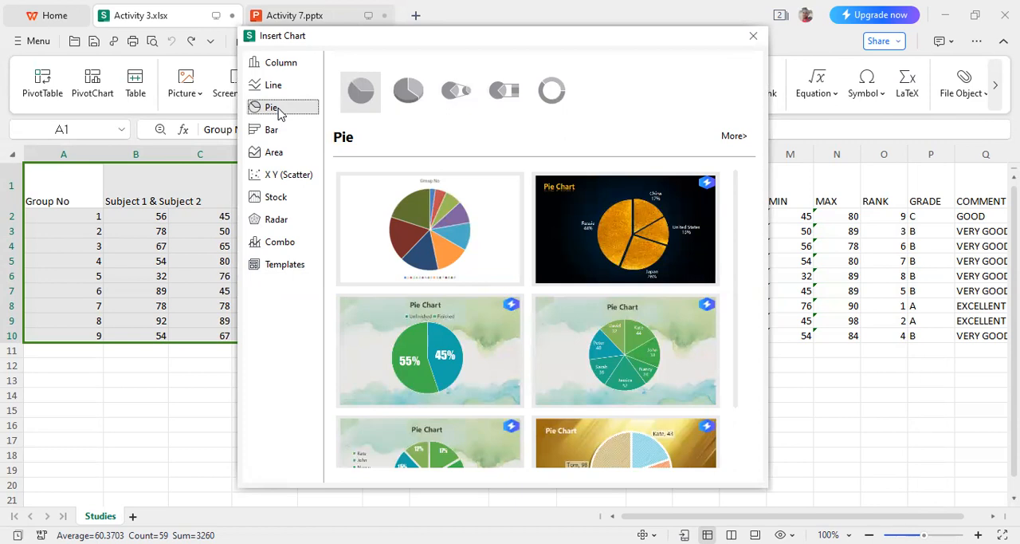
pyautogui.moveTo(414, 209)
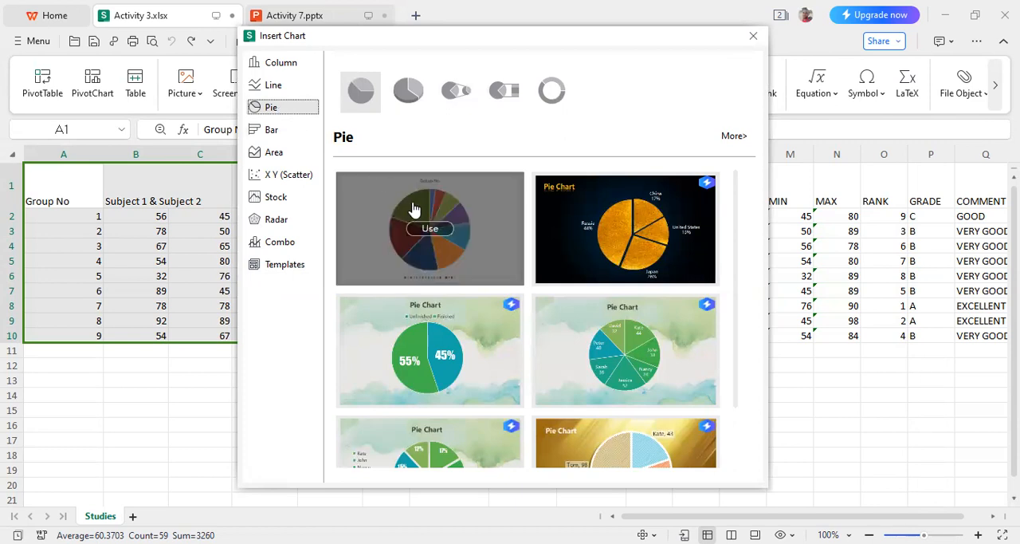
pyautogui.click(414, 209)
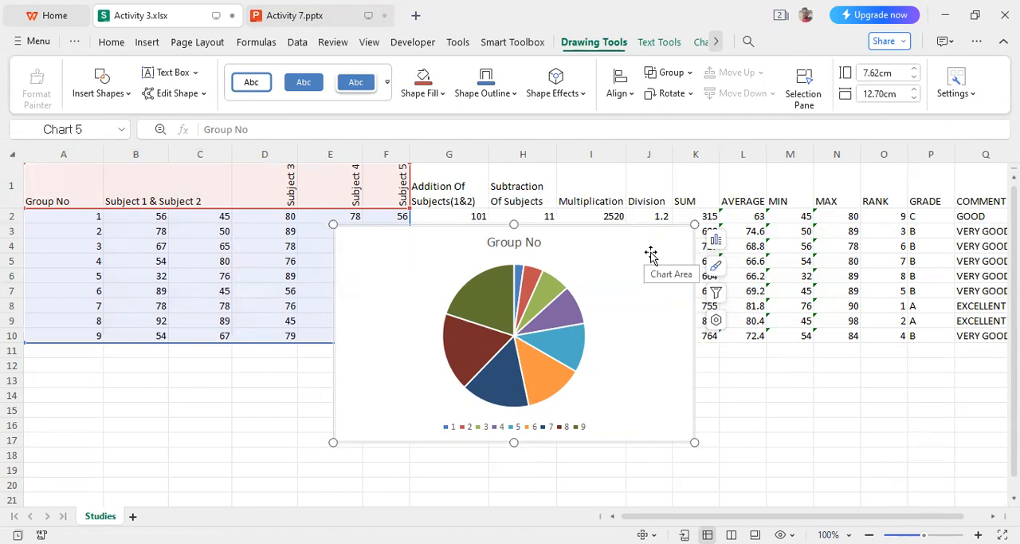
# - Move the pie chart below the data table so its upper-left corner sits at cell A11
pyautogui.moveTo(650, 253); pyautogui.dragTo(653, 377)
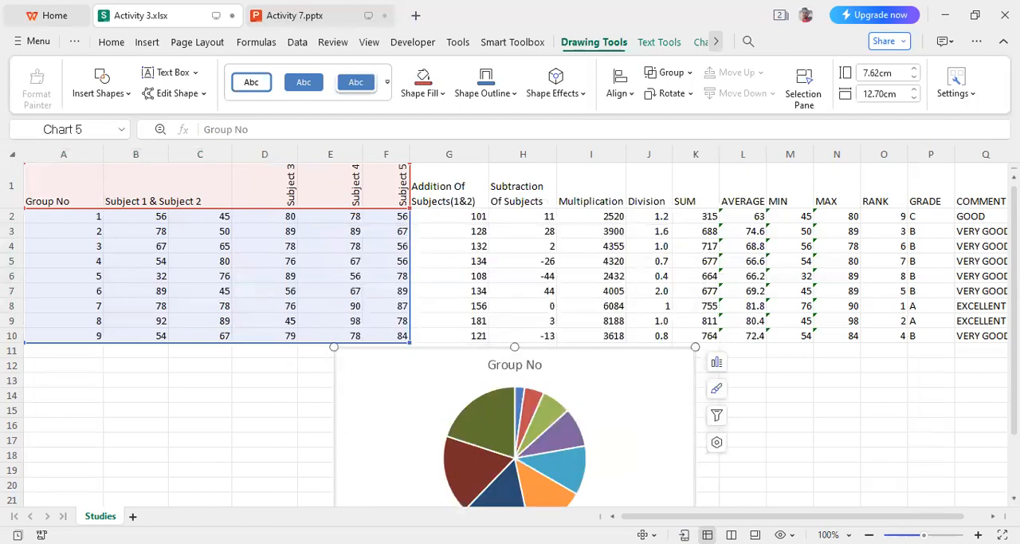
pyautogui.scroll(-1, 1014, 318)
pyautogui.scroll(-1, 513, 334)
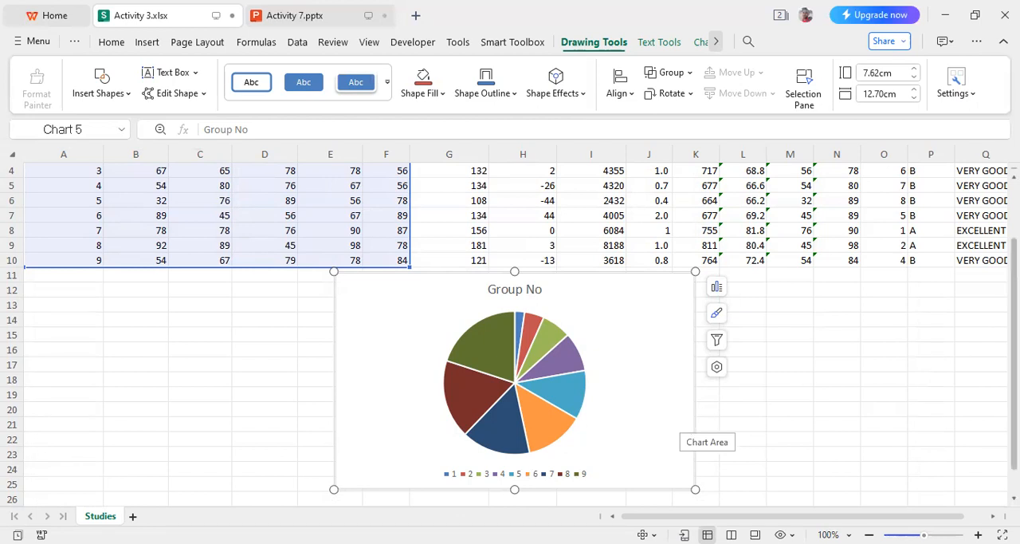
pyautogui.scroll(2, 510, 335)
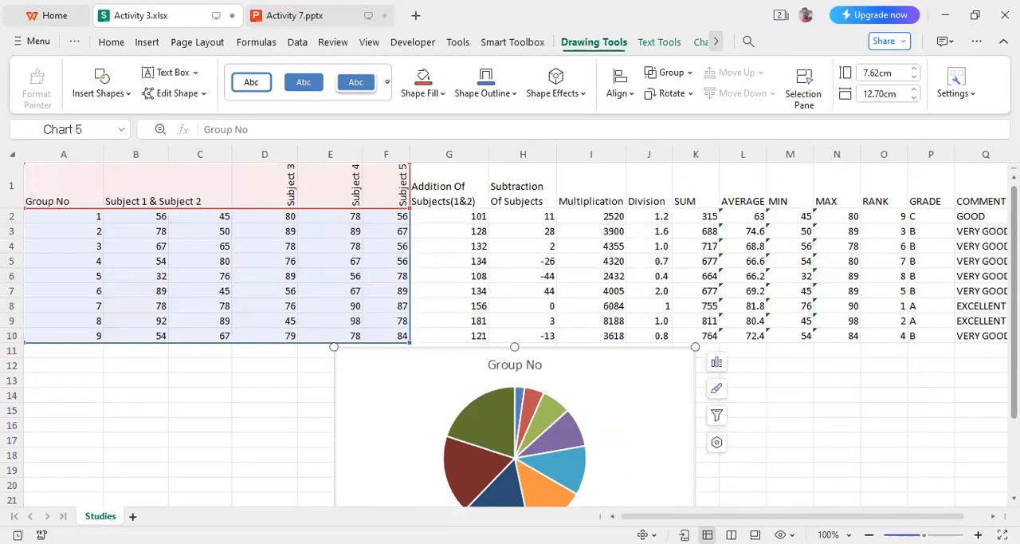
pyautogui.scroll(-1, 511, 335)
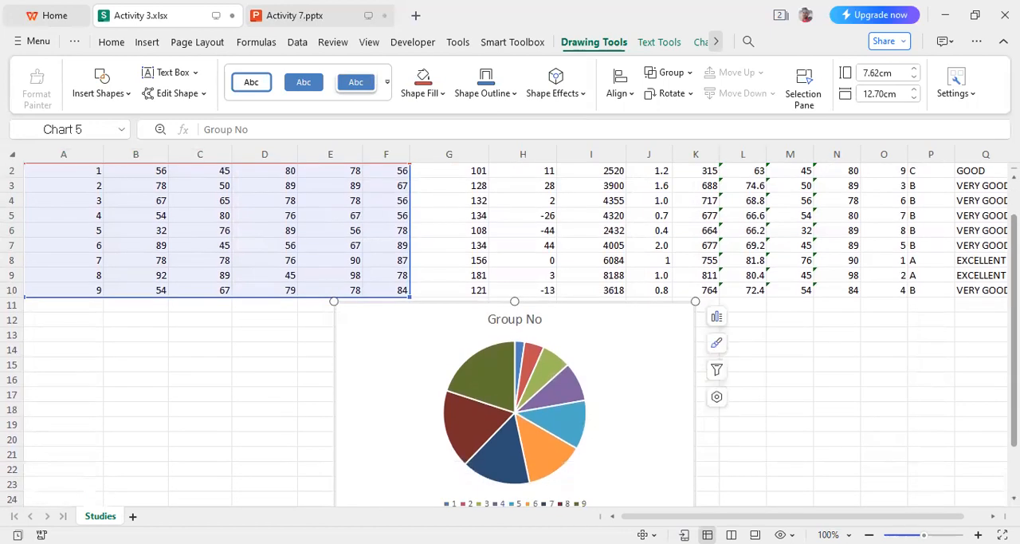
pyautogui.scroll(-1, 511, 334)
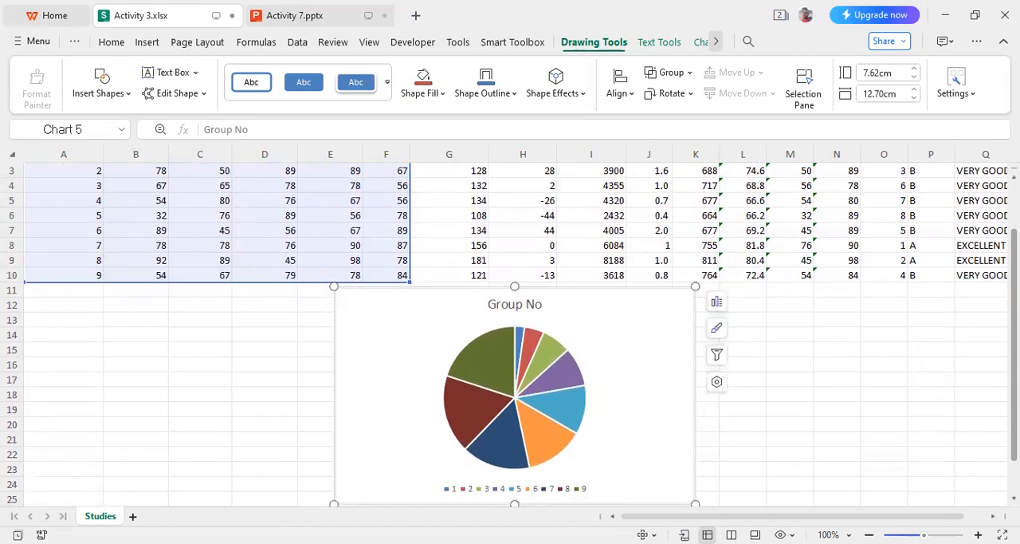
pyautogui.scroll(-2, 510, 335)
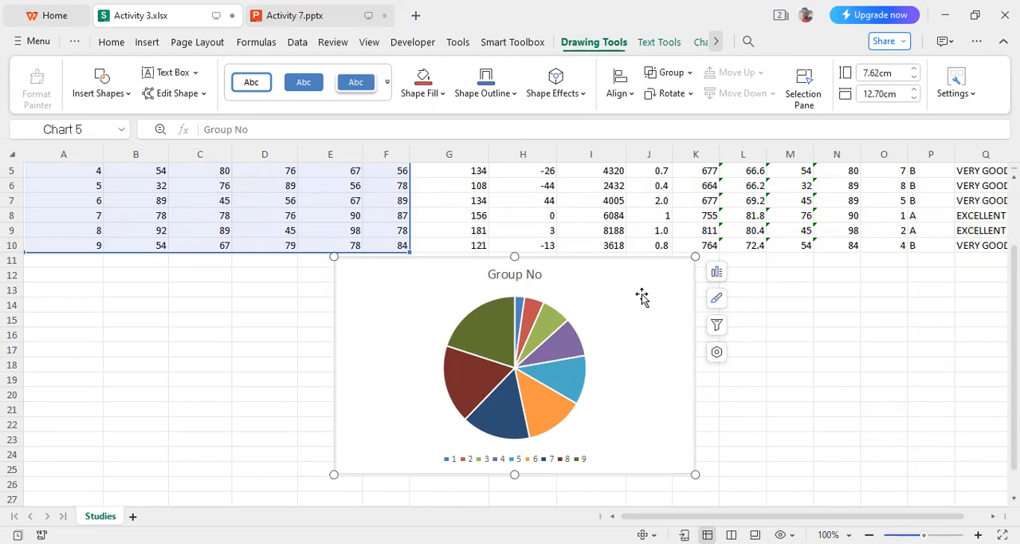
pyautogui.moveTo(645, 307); pyautogui.dragTo(304, 303)
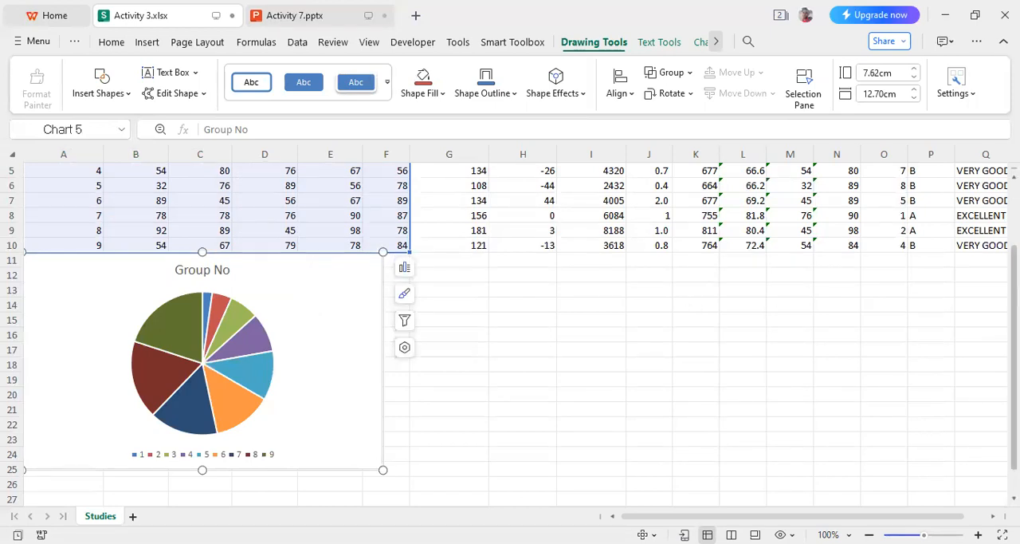
# - Check the chart list in the Activity 7 presentation and change the pie chart into a basic line chart
pyautogui.scroll(2, 510, 335)
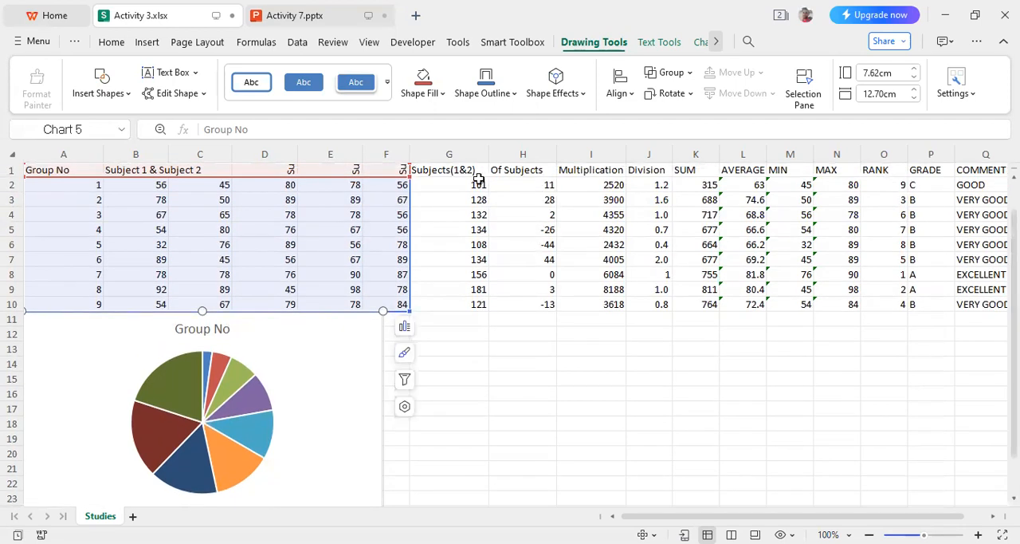
pyautogui.hotkey('ctrl', 'Tab')
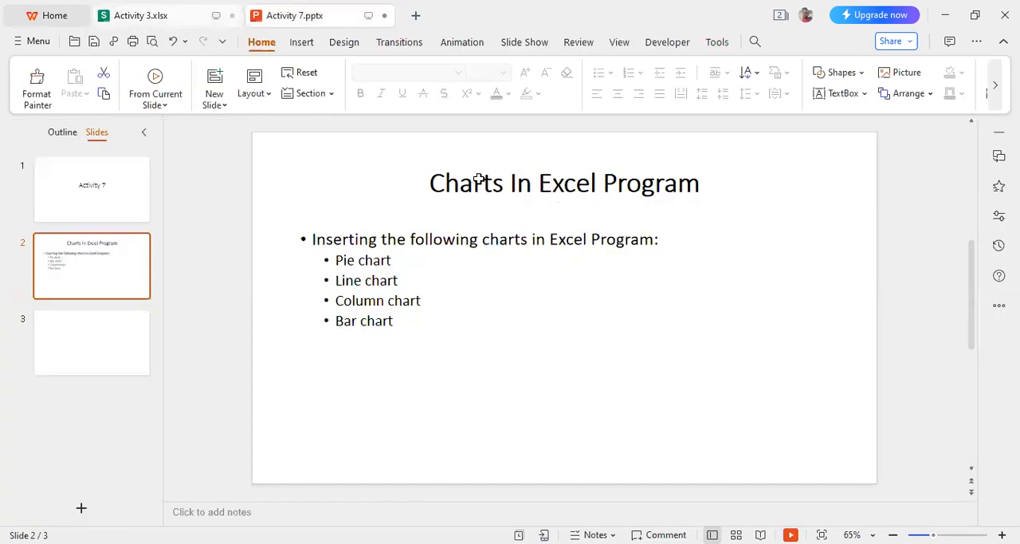
pyautogui.hotkey('ctrl', 'Tab')
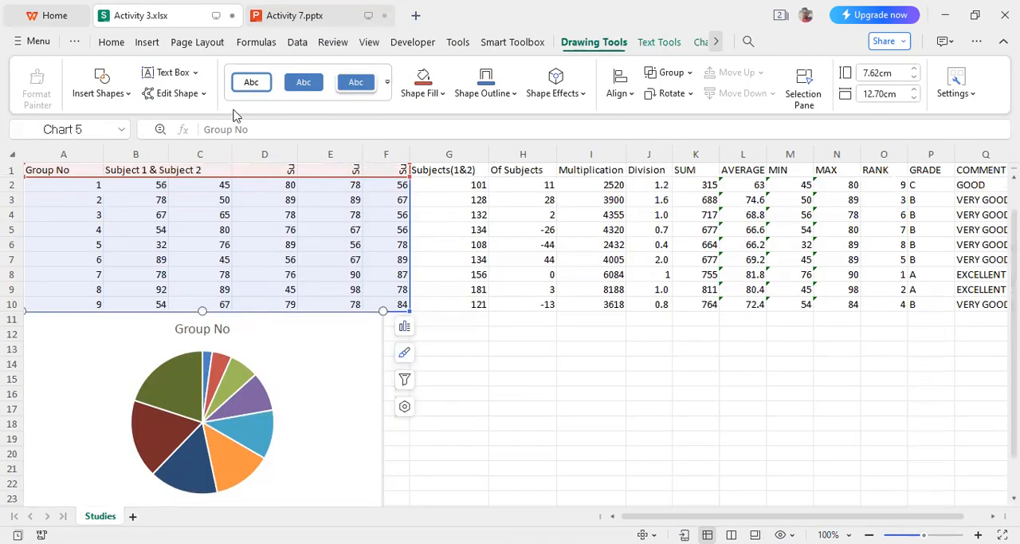
pyautogui.click(147, 44)
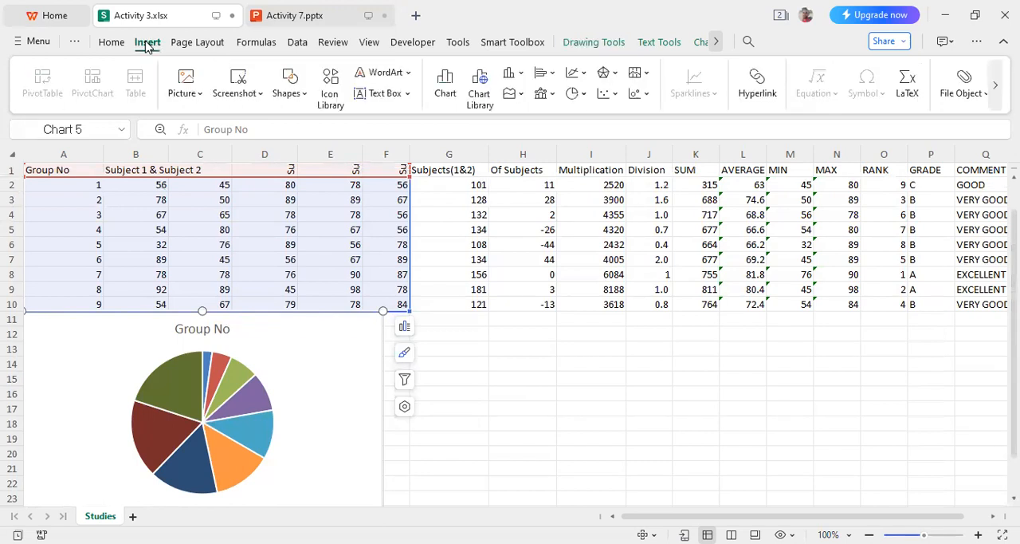
pyautogui.click(451, 94)
pyautogui.click(280, 87)
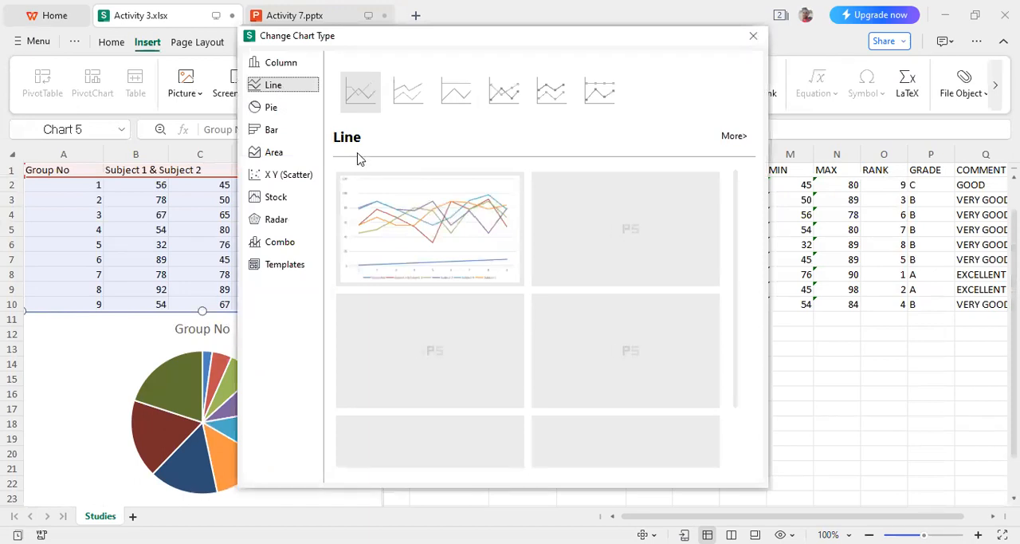
pyautogui.moveTo(414, 222)
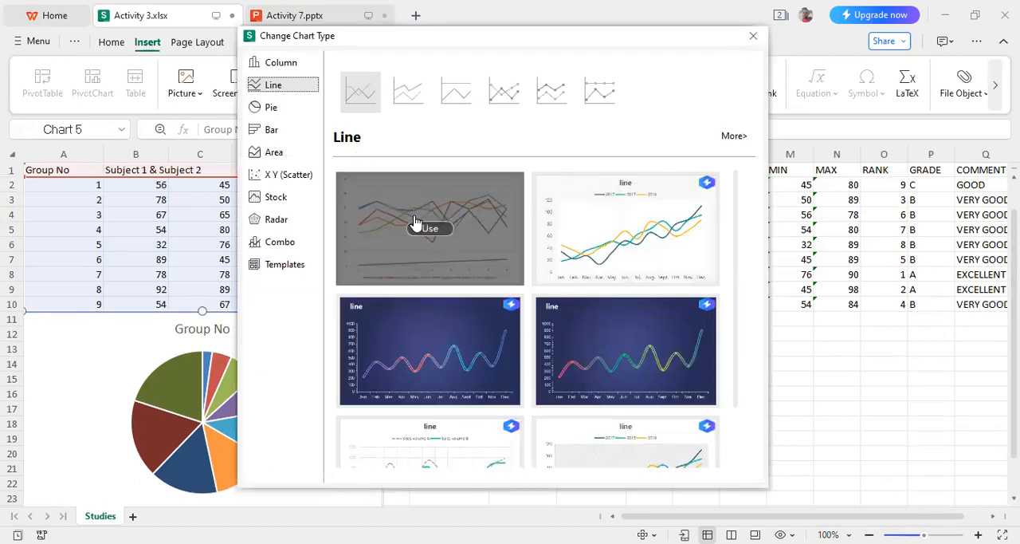
pyautogui.click(380, 232)
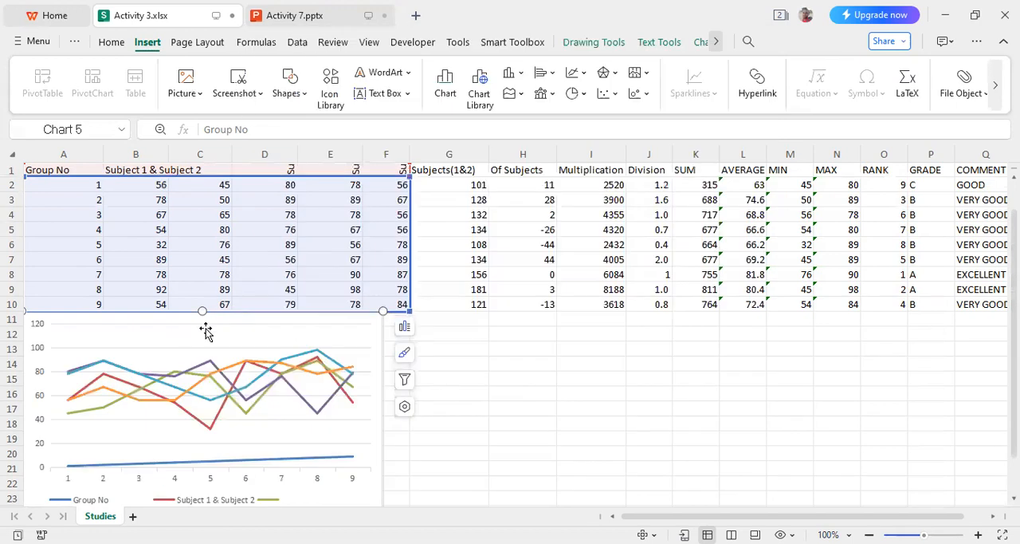
# - Move the line chart below the table so its upper-left corner lies in cell D12
pyautogui.click(342, 347)
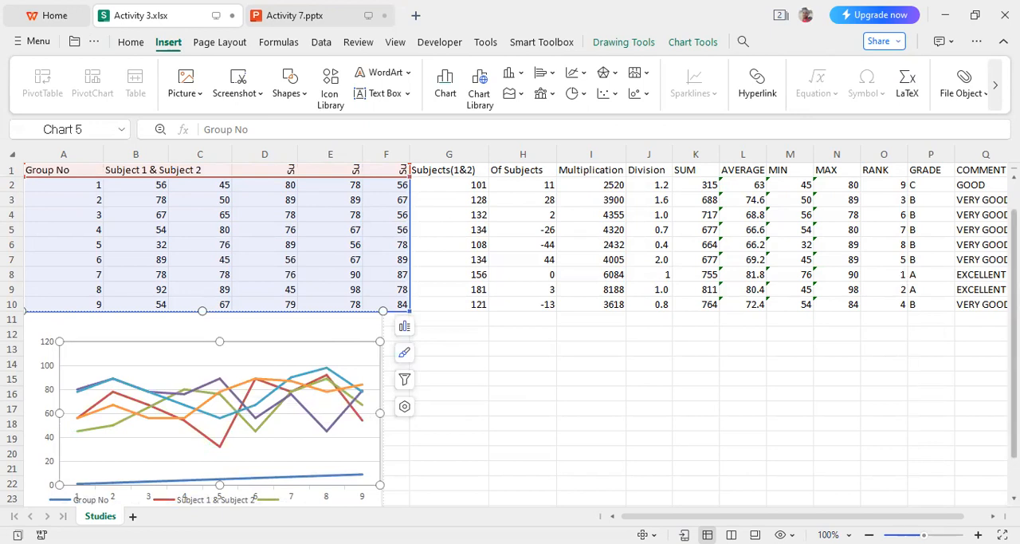
pyautogui.scroll(-1, 577, 375)
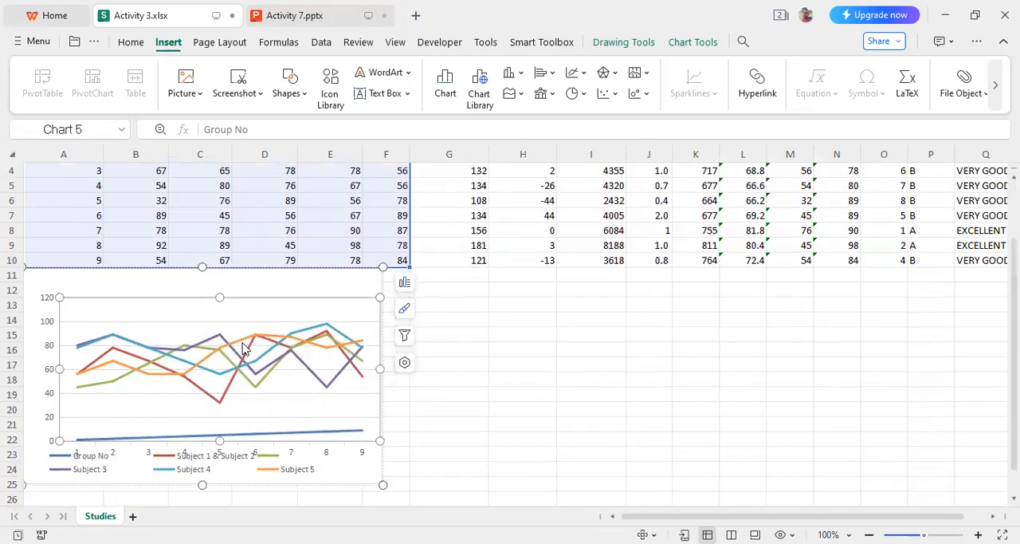
pyautogui.moveTo(226, 283); pyautogui.dragTo(444, 300)
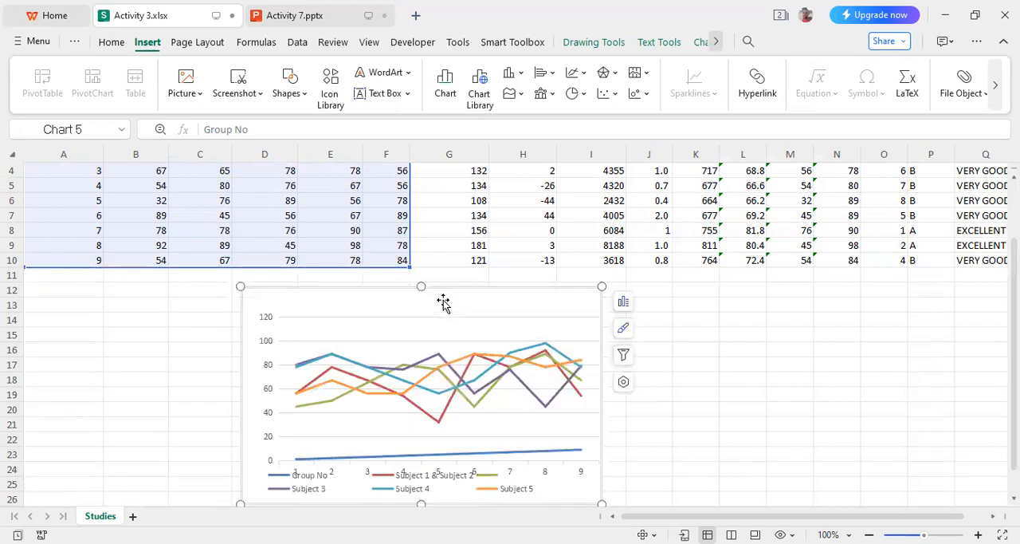
# - Shift the plot area slightly up and left inside the line chart, clear of the legend, and deselect the chart
pyautogui.click(439, 366)
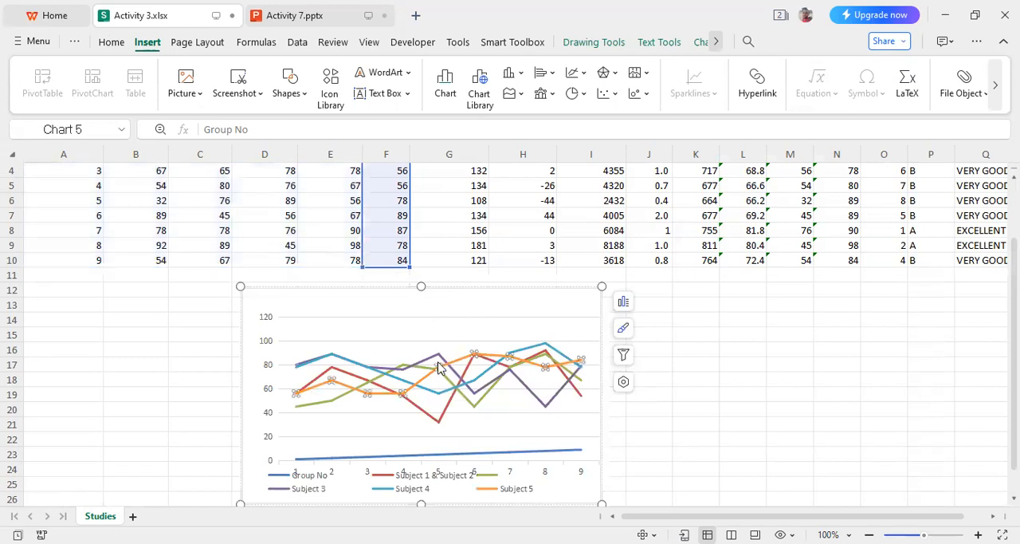
pyautogui.click(425, 320)
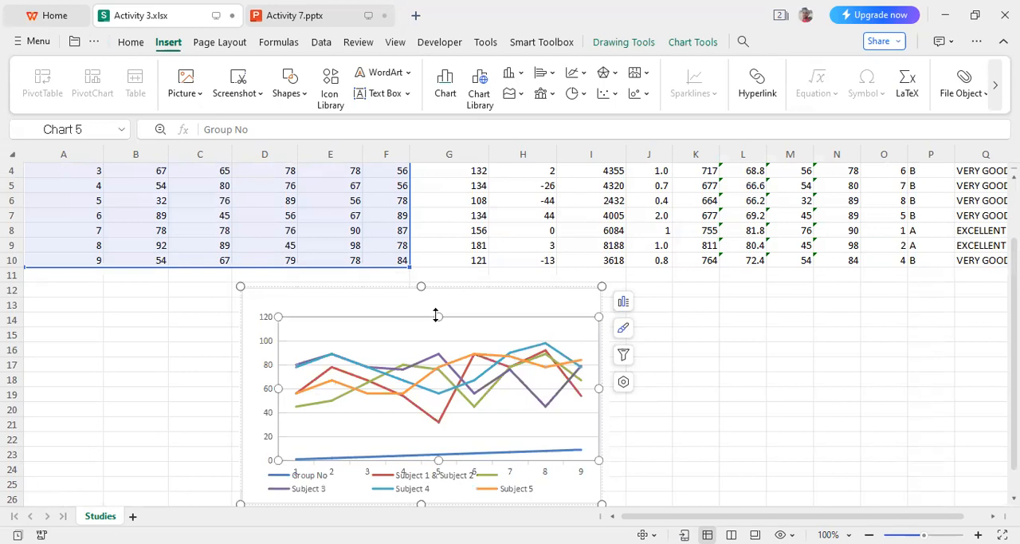
pyautogui.moveTo(428, 315); pyautogui.dragTo(420, 310)
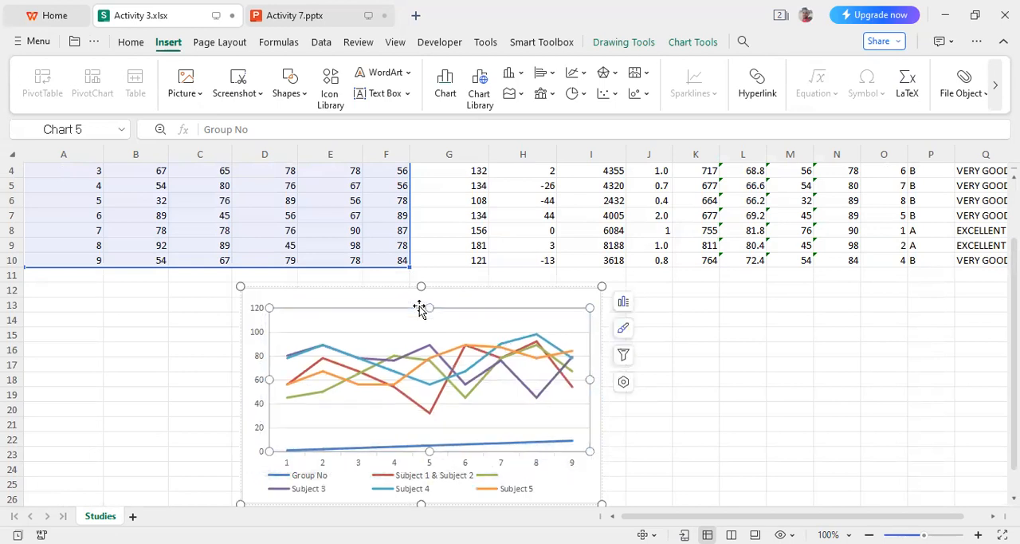
pyautogui.click(741, 366)
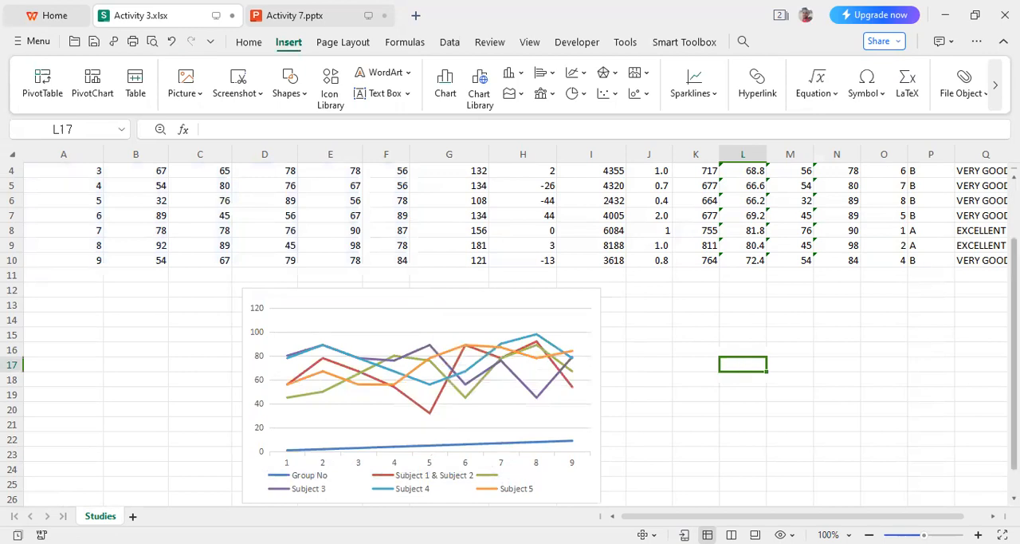
# - Check the chart list in the Activity 7 presentation and insert a clustered bar chart from cells A1:F10
pyautogui.scroll(-1, 510, 335)
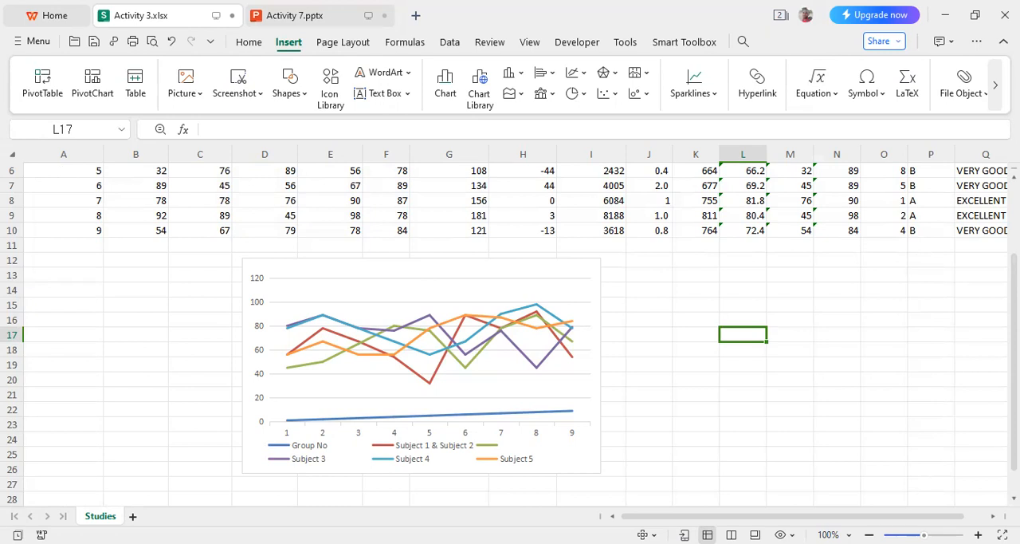
pyautogui.scroll(2, 510, 335)
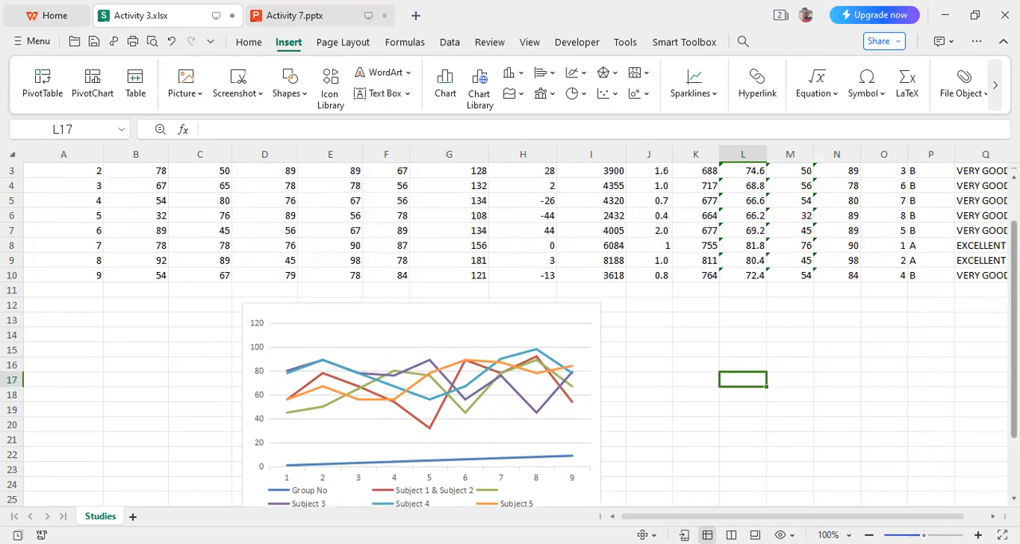
pyautogui.scroll(1, 510, 334)
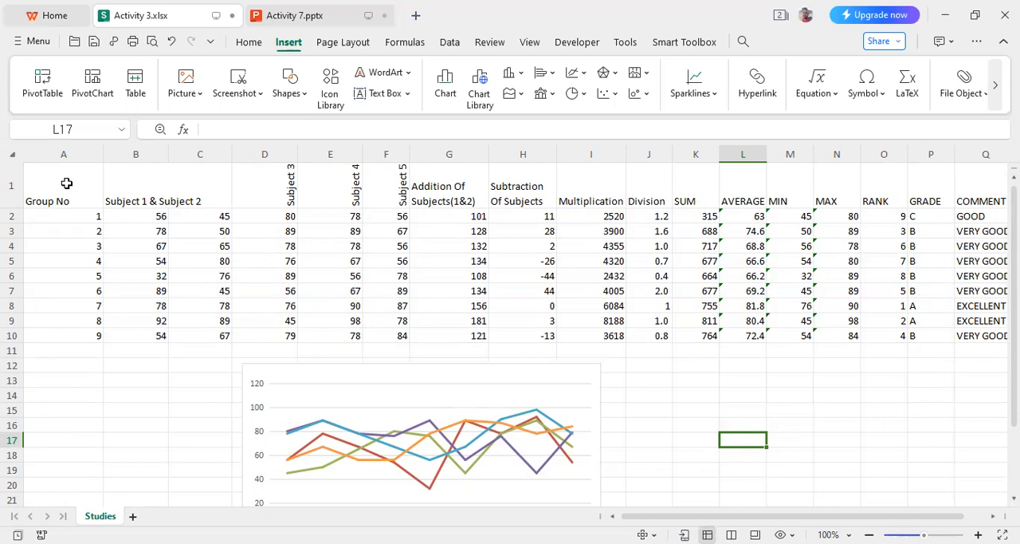
pyautogui.moveTo(70, 187); pyautogui.dragTo(385, 335)
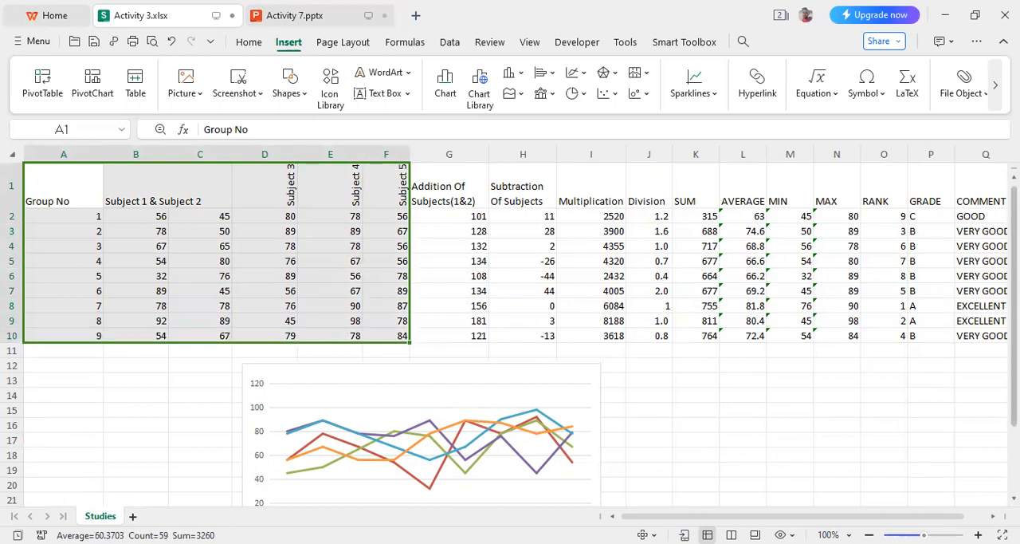
pyautogui.scroll(-2, 510, 334)
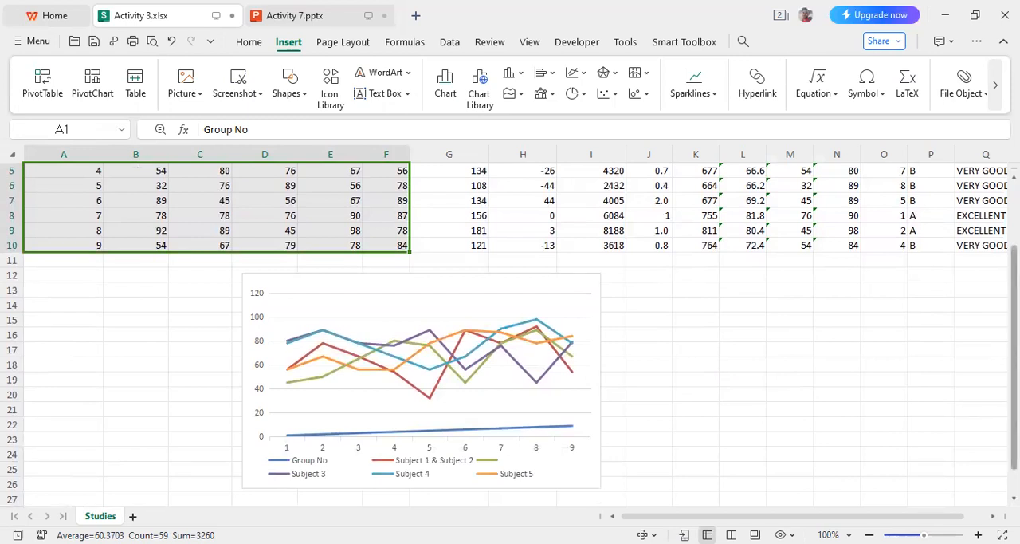
pyautogui.scroll(2, 1014, 335)
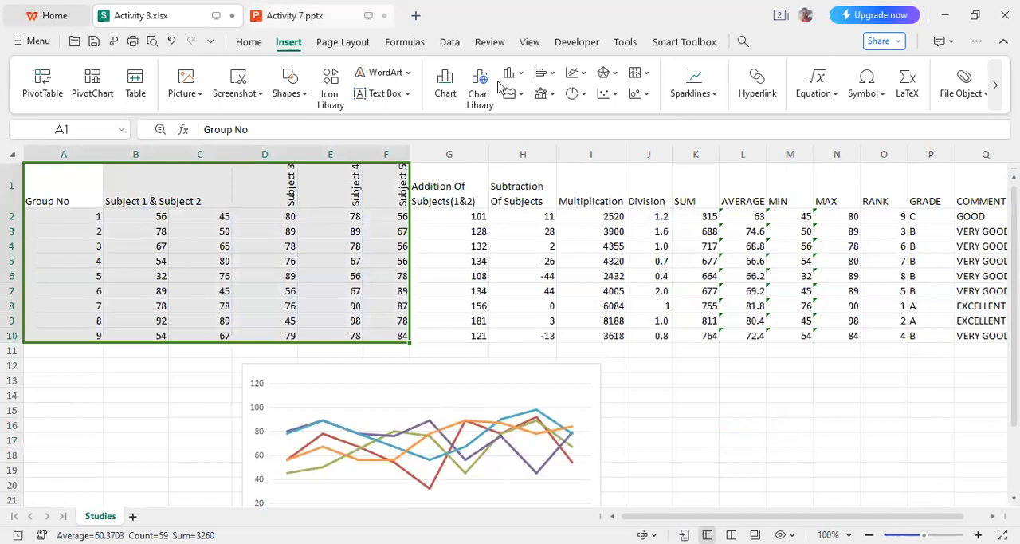
pyautogui.click(301, 16)
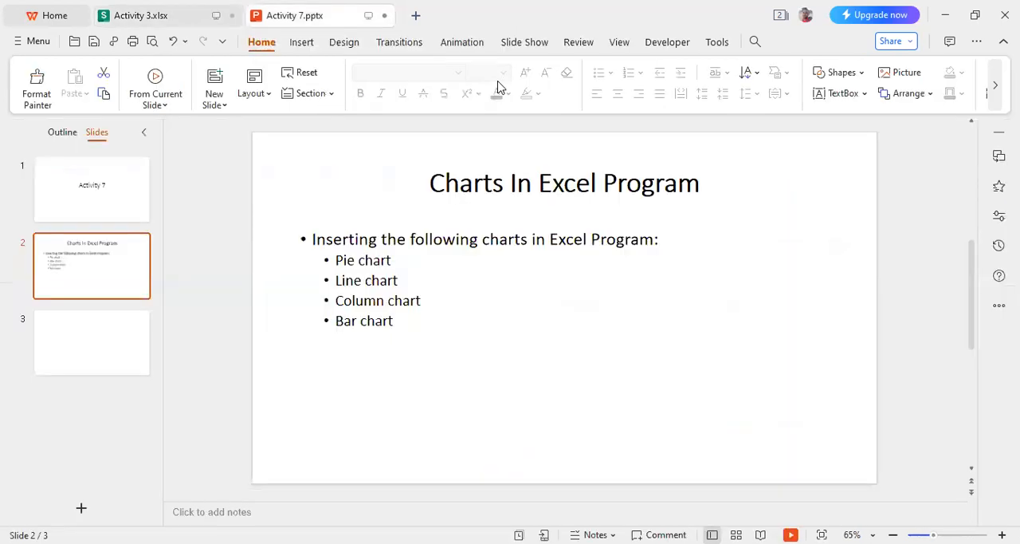
pyautogui.click(140, 15)
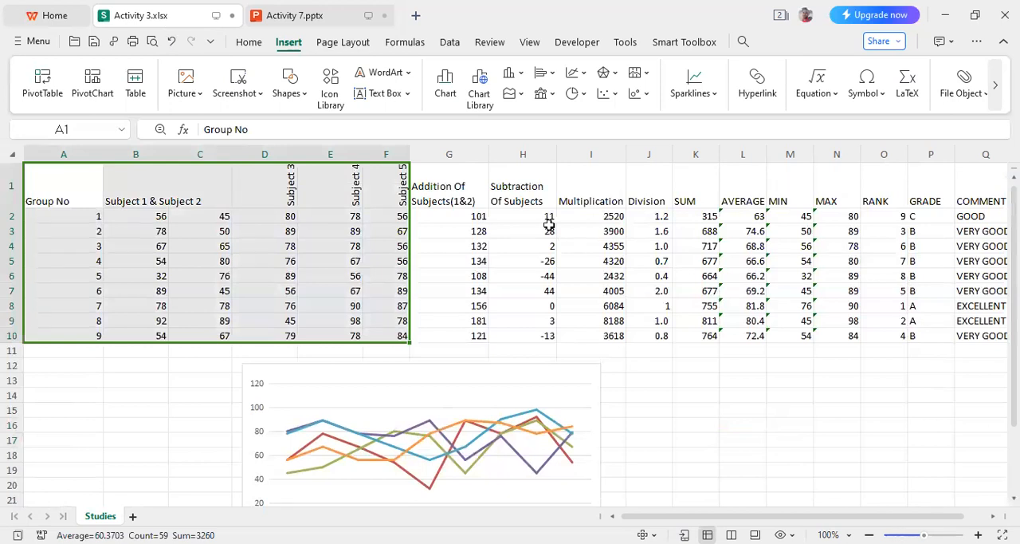
pyautogui.click(446, 77)
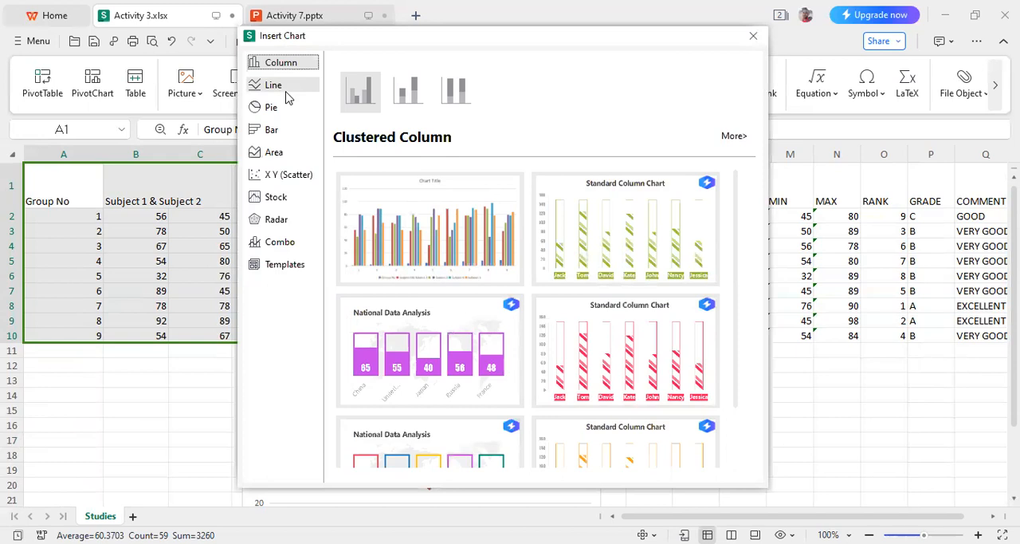
pyautogui.click(275, 130)
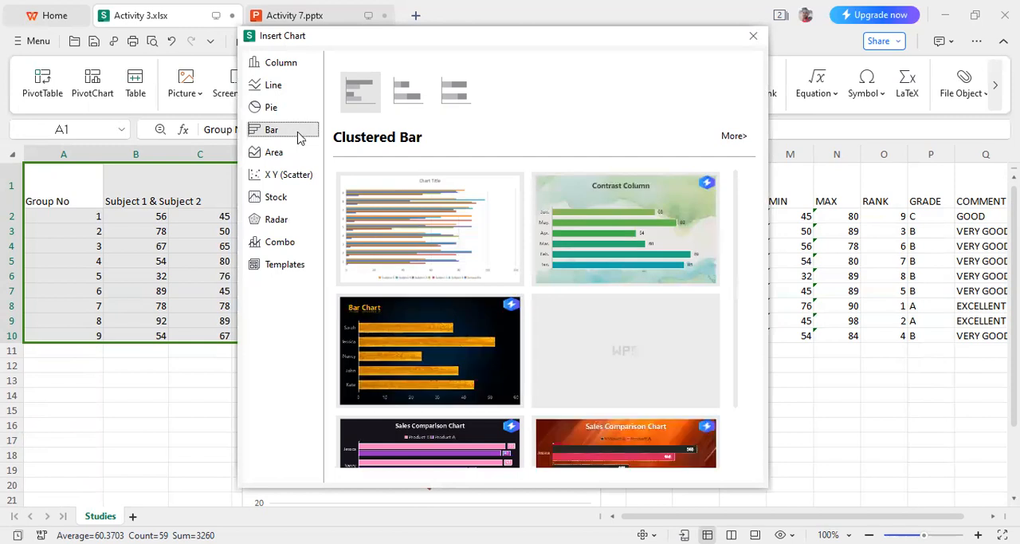
pyautogui.click(431, 228)
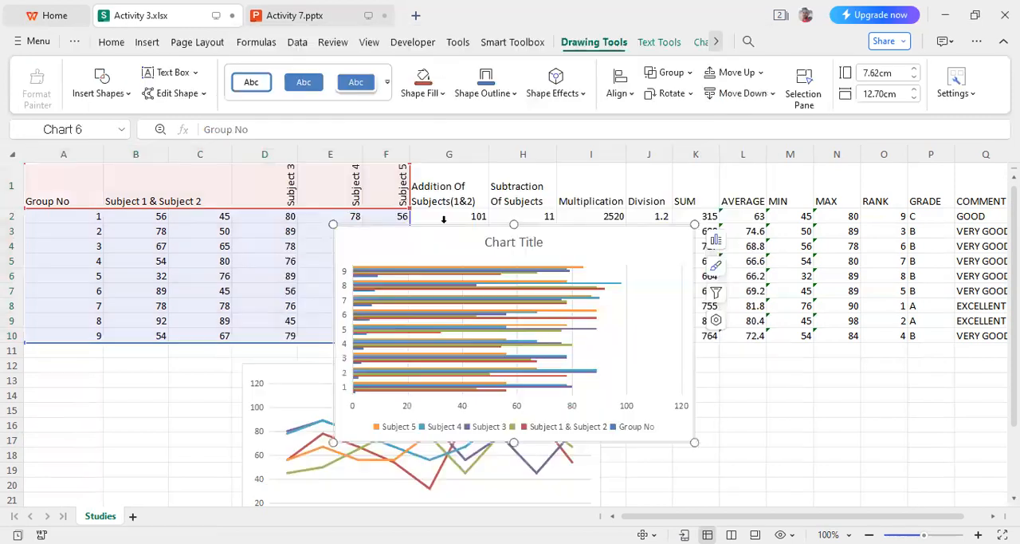
# - Shift the bar chart's plot area down and extend its upper edge toward the chart title
pyautogui.moveTo(634, 316); pyautogui.dragTo(802, 377)
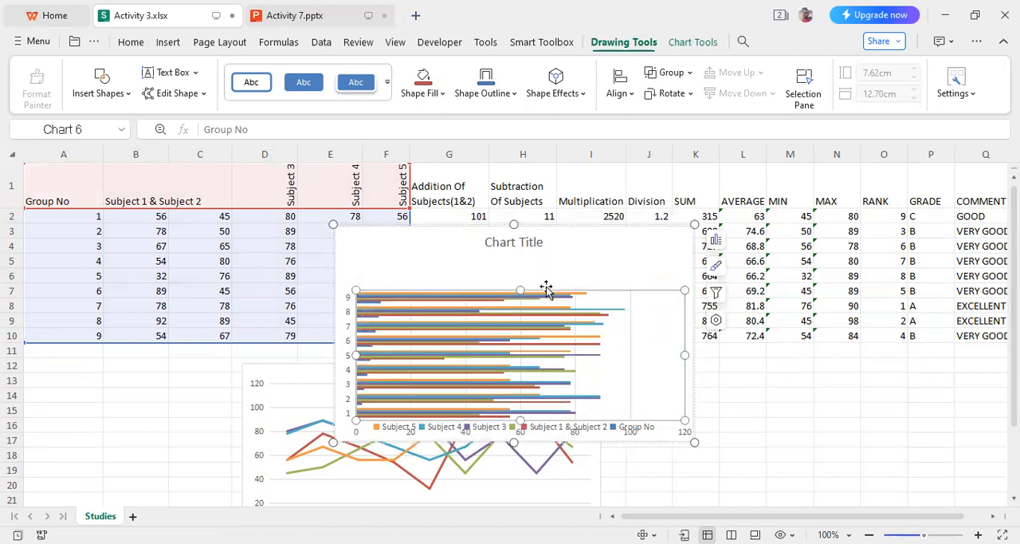
pyautogui.moveTo(522, 289); pyautogui.dragTo(518, 274)
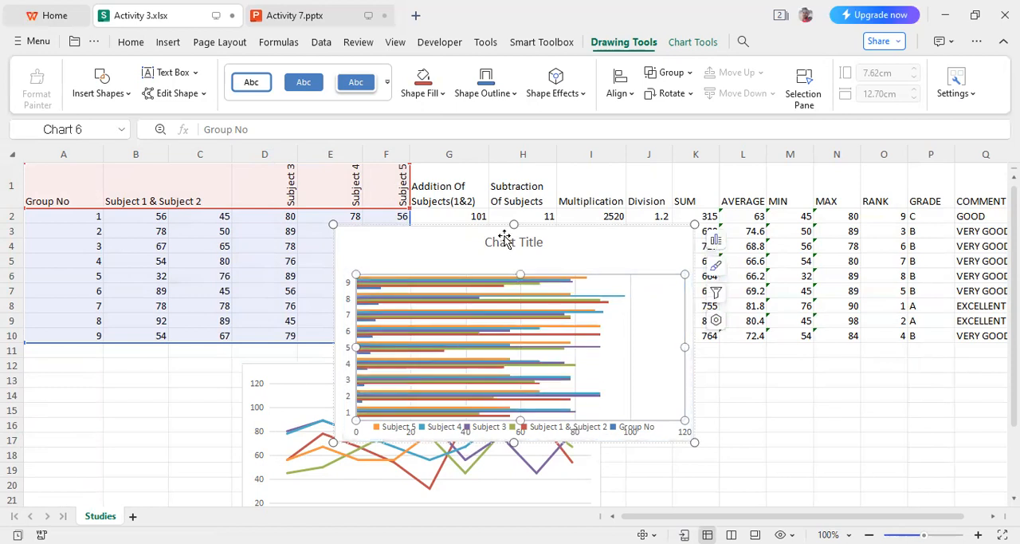
pyautogui.click(507, 245)
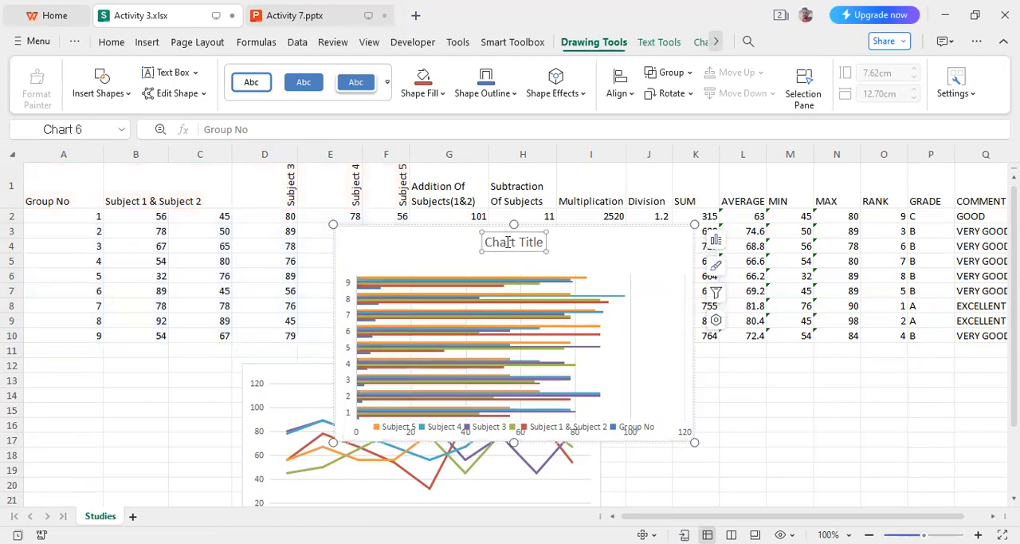
pyautogui.click(508, 241)
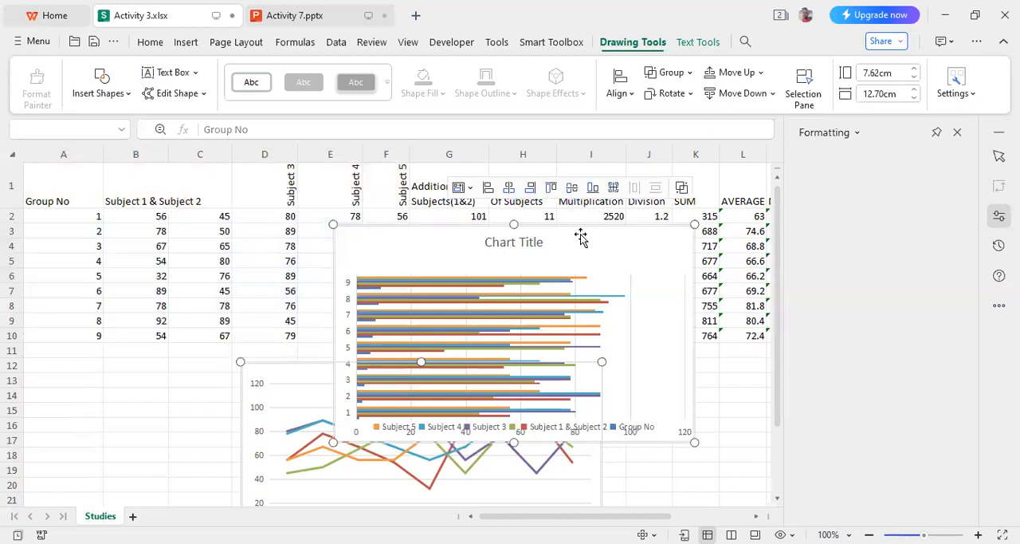
# - Close the Formatting pane, then move the bar and line charts together and shrink both to about 5.90 cm high by 10.85 cm wide
pyautogui.click(958, 133)
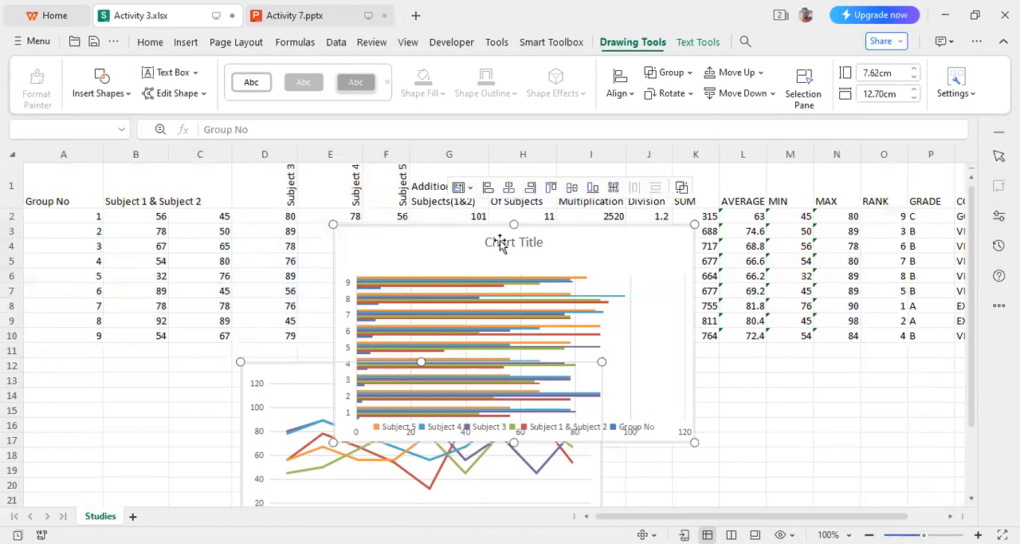
pyautogui.moveTo(615, 244); pyautogui.dragTo(688, 310)
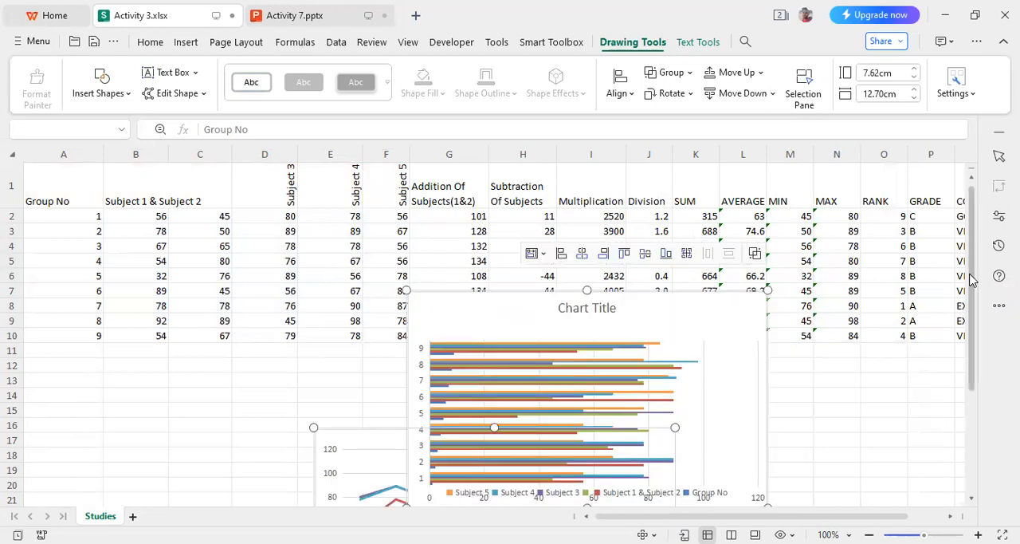
pyautogui.scroll(-1, 977, 355)
pyautogui.scroll(-2, 991, 358)
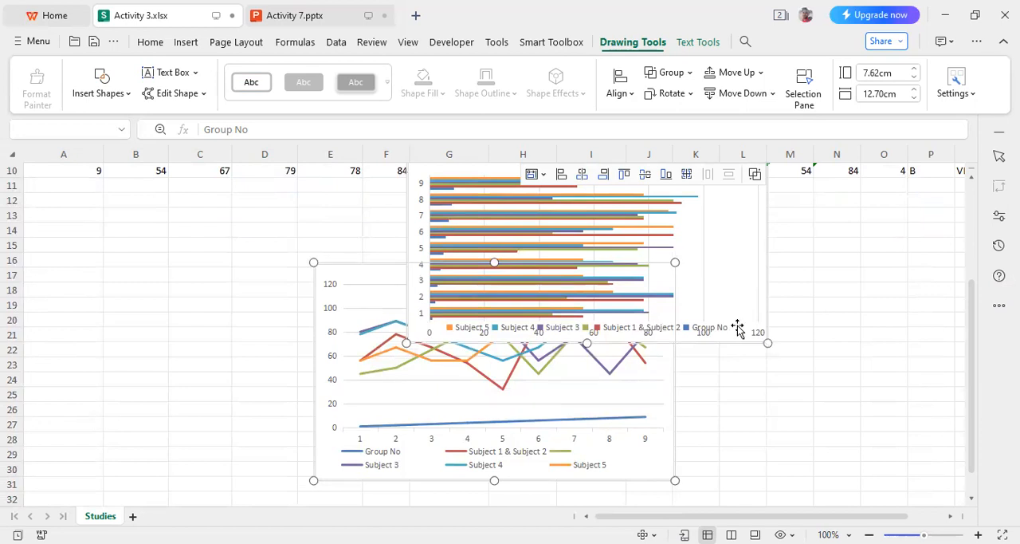
pyautogui.moveTo(767, 342); pyautogui.dragTo(714, 294)
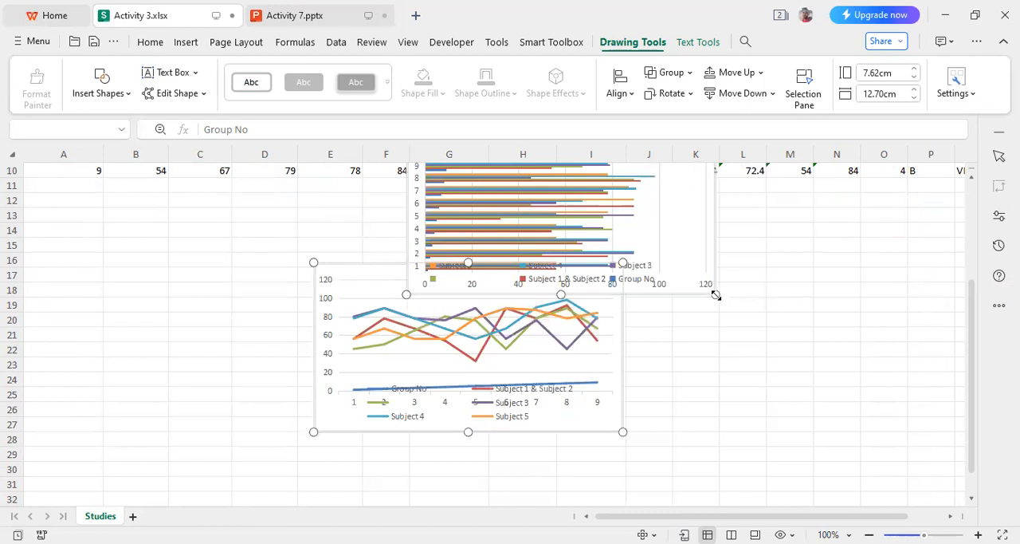
pyautogui.moveTo(677, 224); pyautogui.dragTo(722, 265)
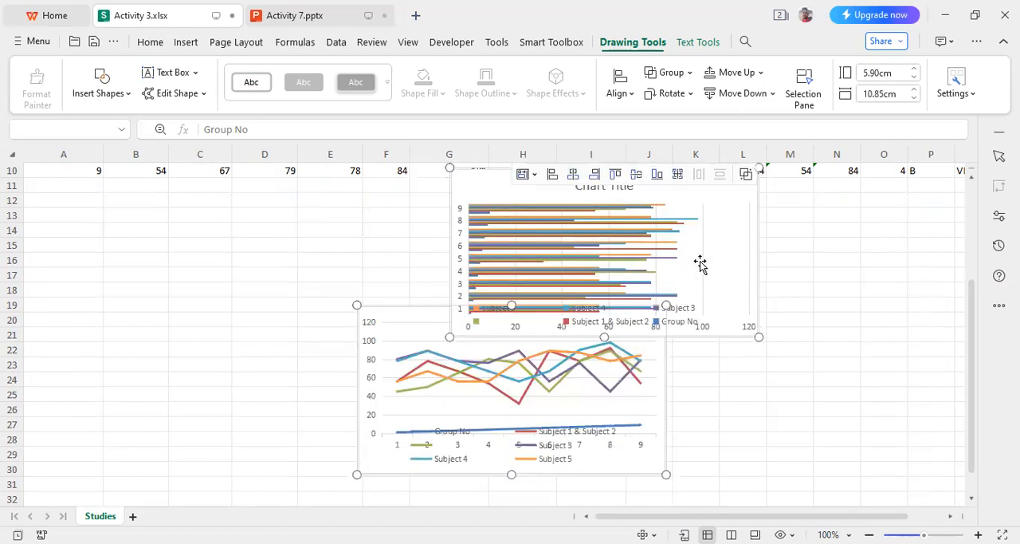
# - Undo the moves and resizing of both charts and the bar chart insertion, and deselect the data range
pyautogui.hotkey('ctrl', 'z')
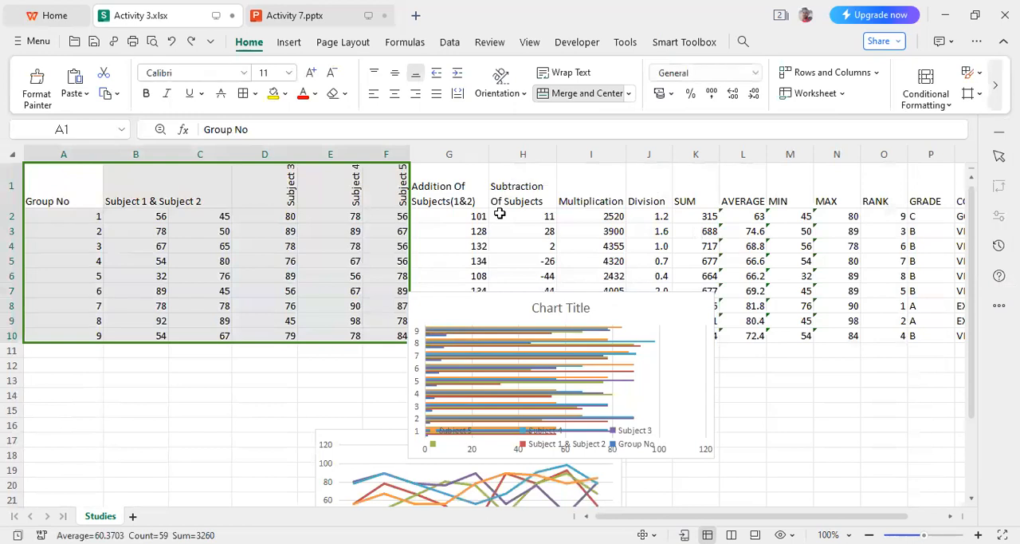
pyautogui.hotkey('ctrl', 'z')
pyautogui.hotkey('ctrl', 'z')
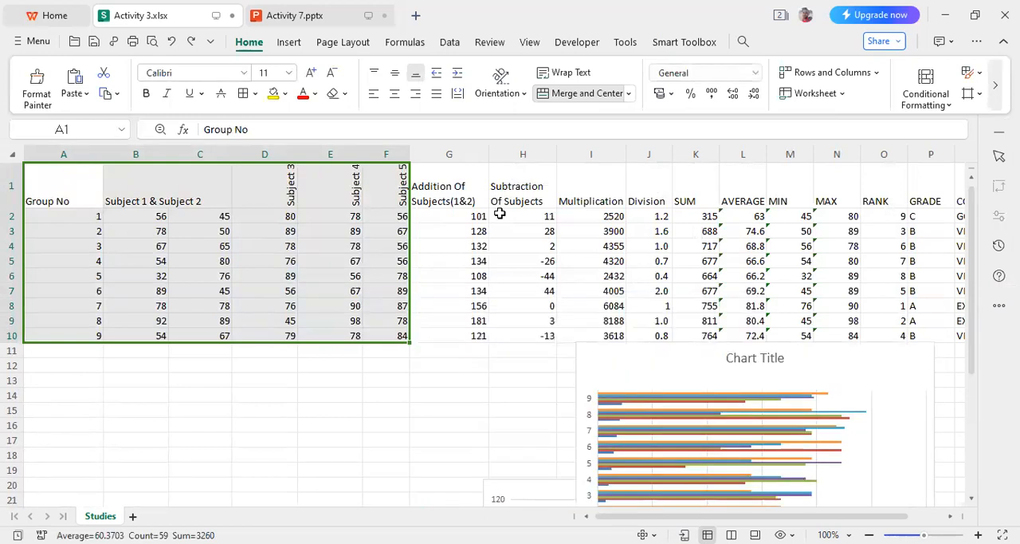
pyautogui.hotkey('ctrl', 'z')
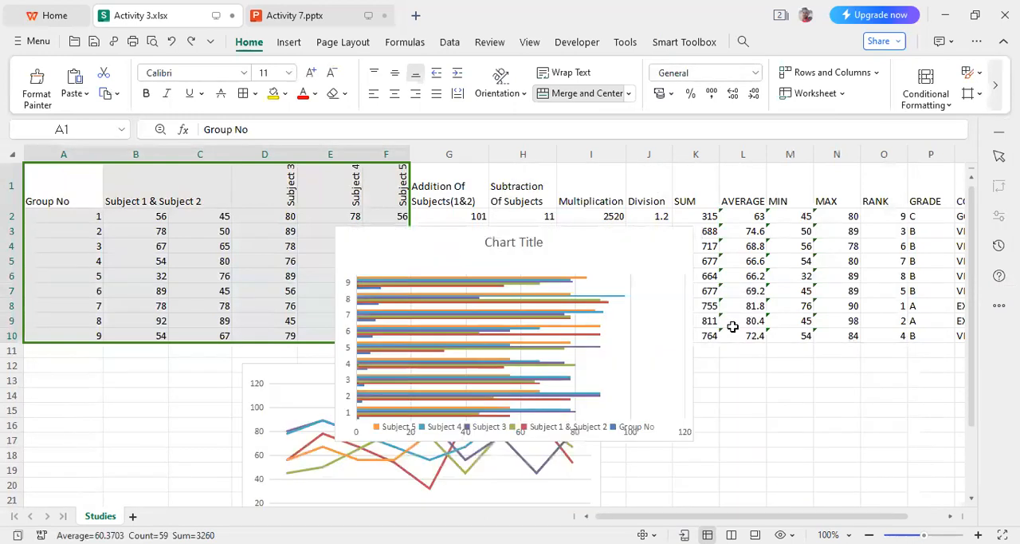
pyautogui.hotkey('ctrl', 'z')
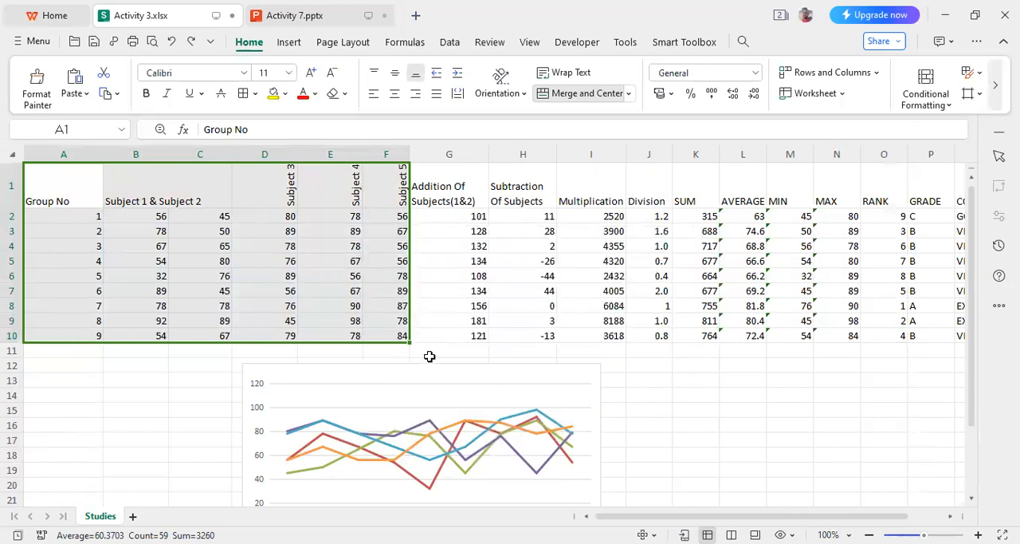
pyautogui.click(715, 421)
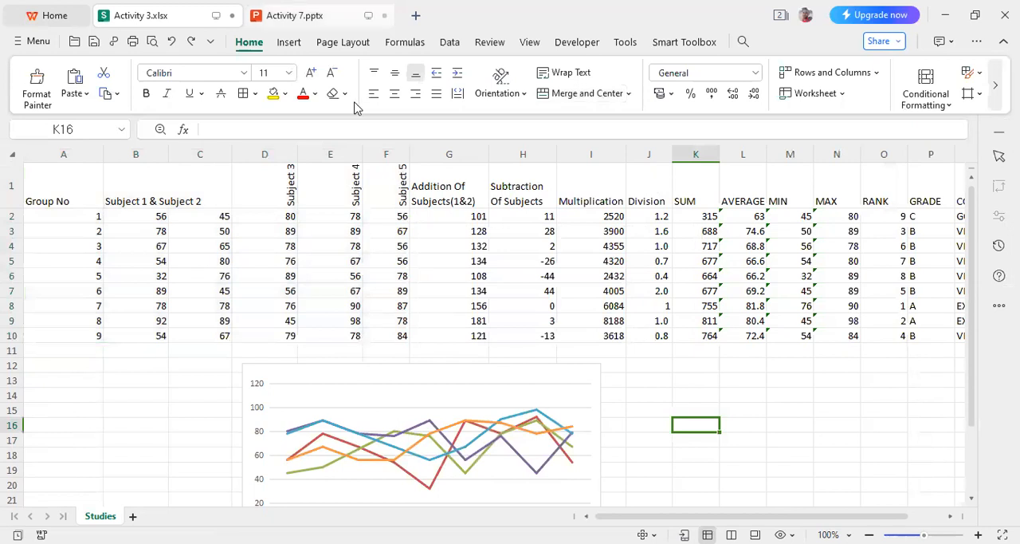
# - Move the line chart so its upper-left corner lies in cell B11 and change it into a clustered bar chart
pyautogui.moveTo(428, 383); pyautogui.dragTo(352, 369)
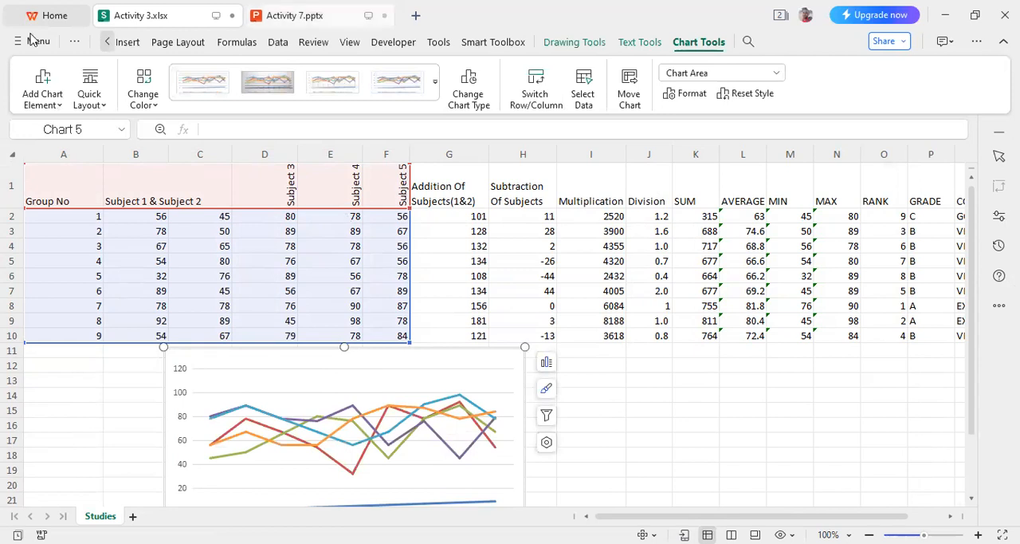
pyautogui.click(109, 44)
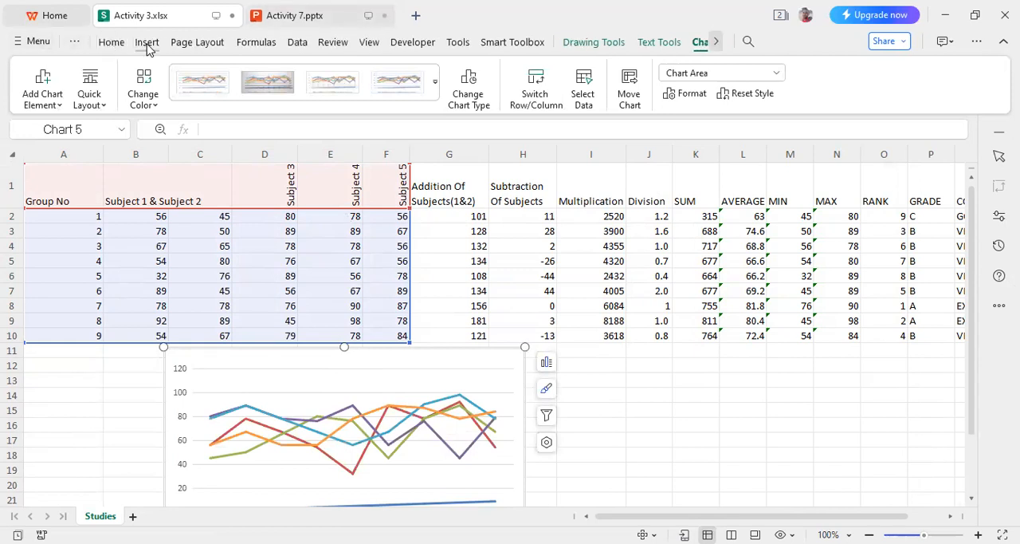
pyautogui.click(147, 42)
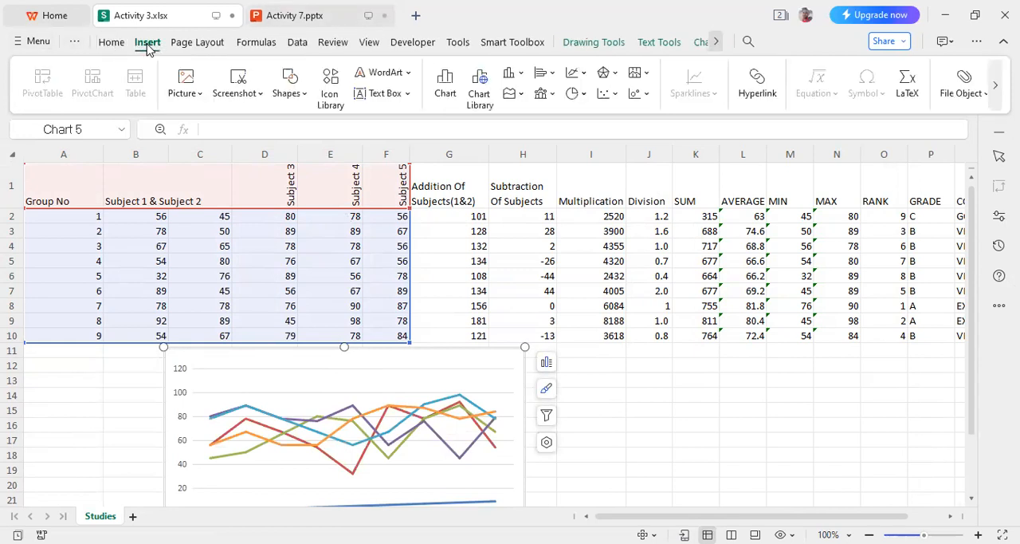
pyautogui.click(446, 84)
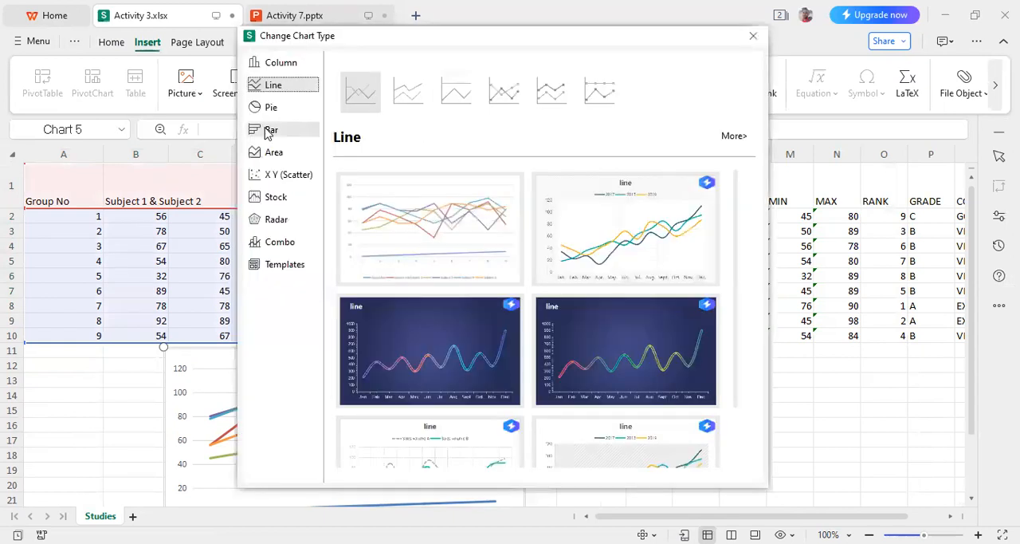
pyautogui.click(268, 131)
pyautogui.moveTo(413, 208)
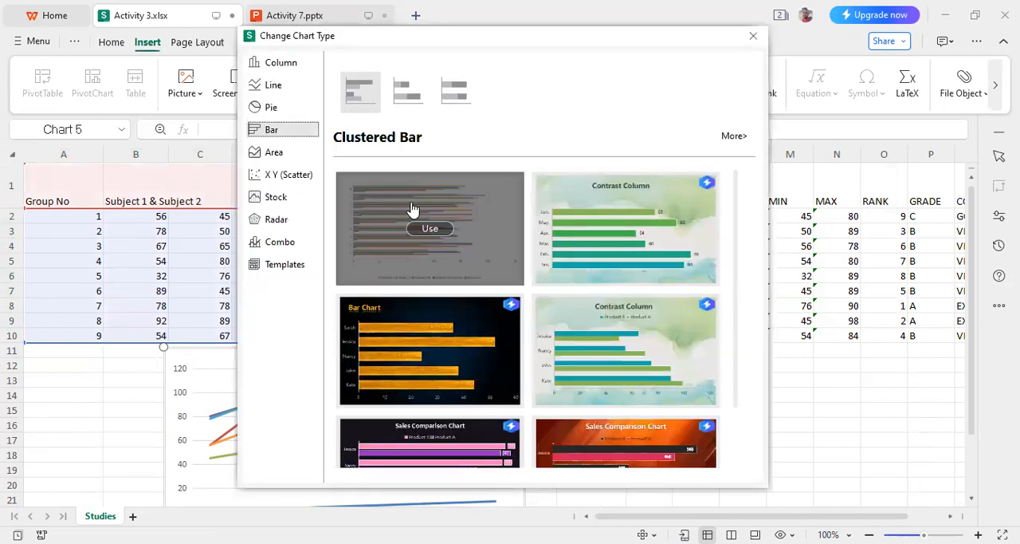
pyautogui.click(411, 205)
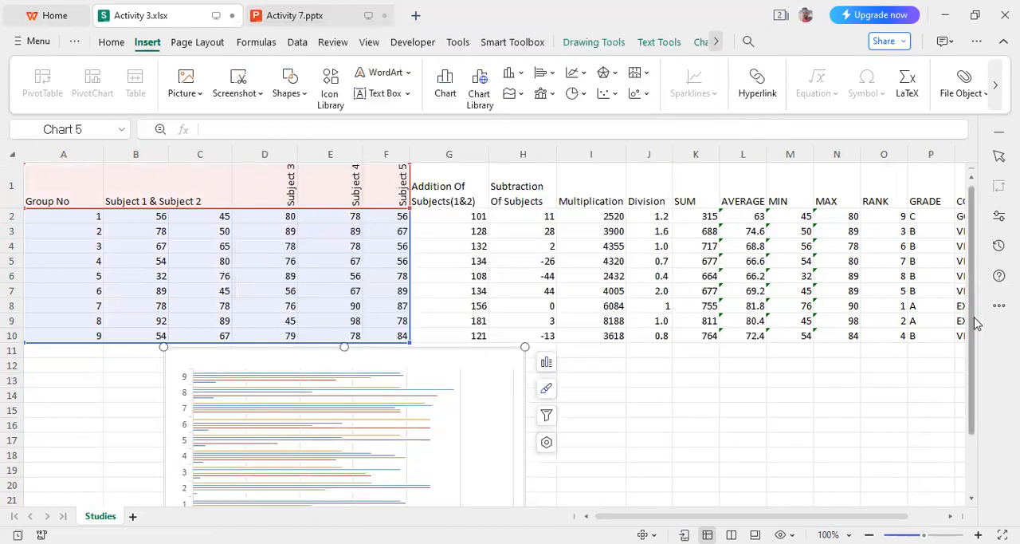
# - Enlarge the bar chart by extending its upper-left corner to the upper-left corner of cell B11
pyautogui.scroll(-1, 976, 319)
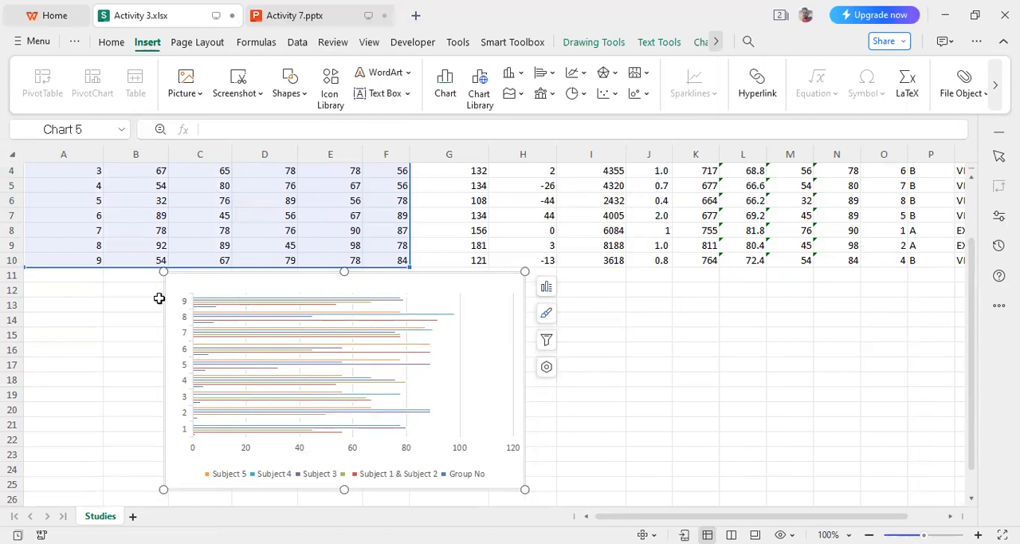
pyautogui.moveTo(160, 298); pyautogui.dragTo(100, 267)
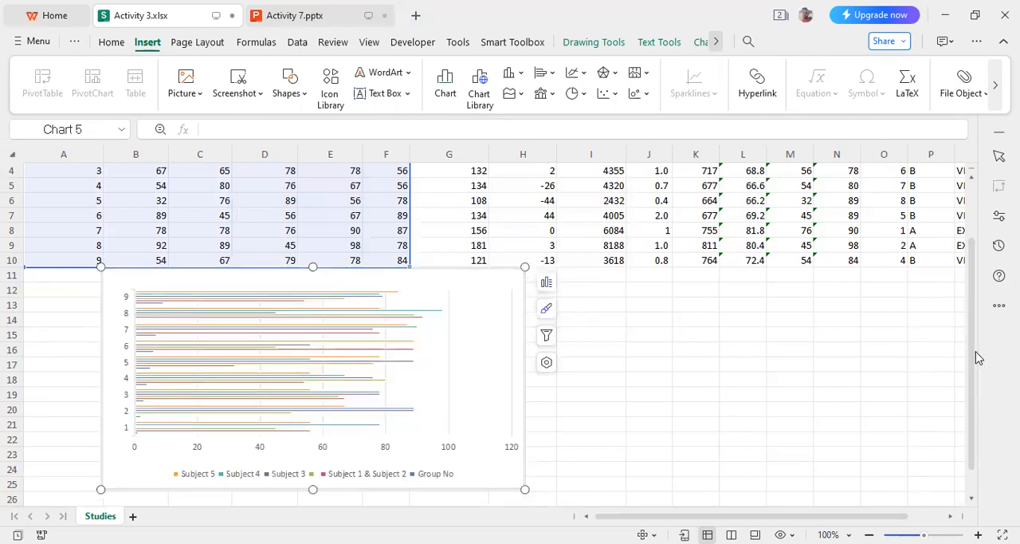
pyautogui.scroll(1, 974, 357)
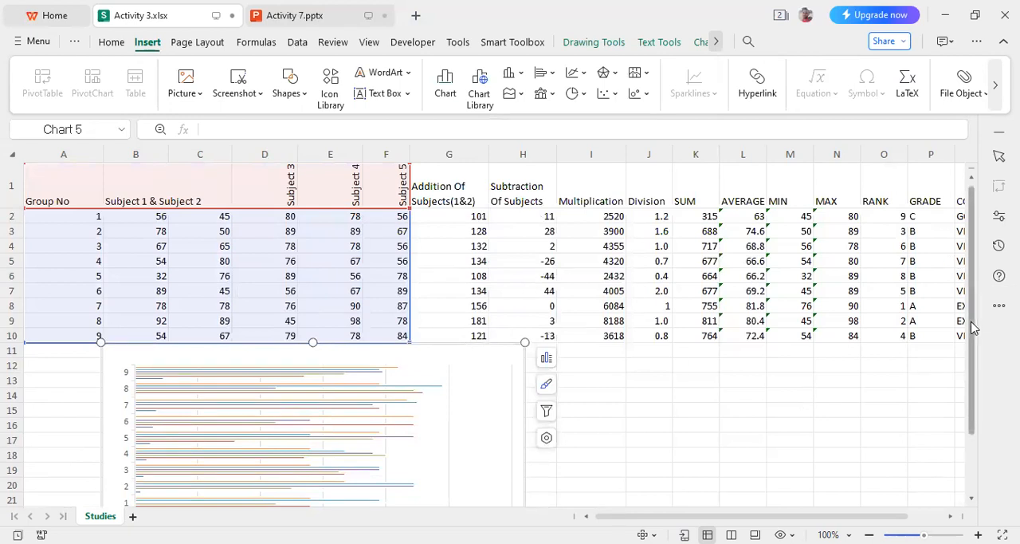
pyautogui.scroll(-1, 975, 383)
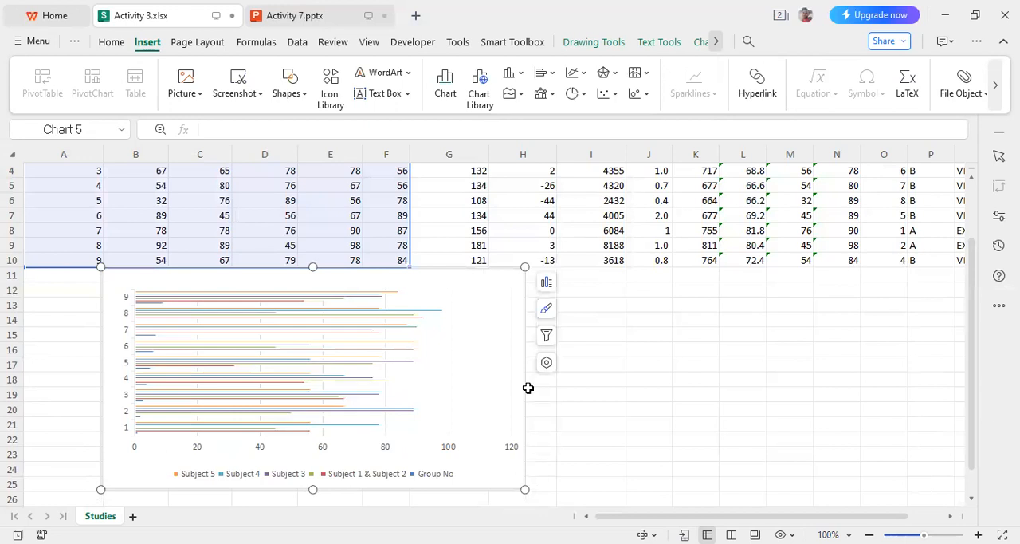
# - Check the required chart types in Activity 7.pptx and change the bar chart in Activity 3.xlsx into a clustered column chart
pyautogui.hotkey('ctrl', 'Tab')
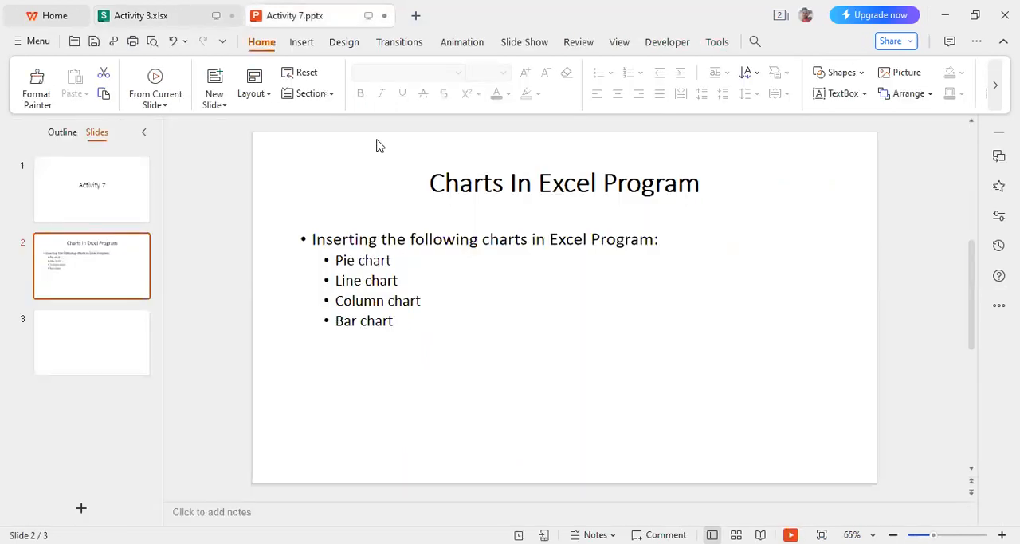
pyautogui.click(122, 17)
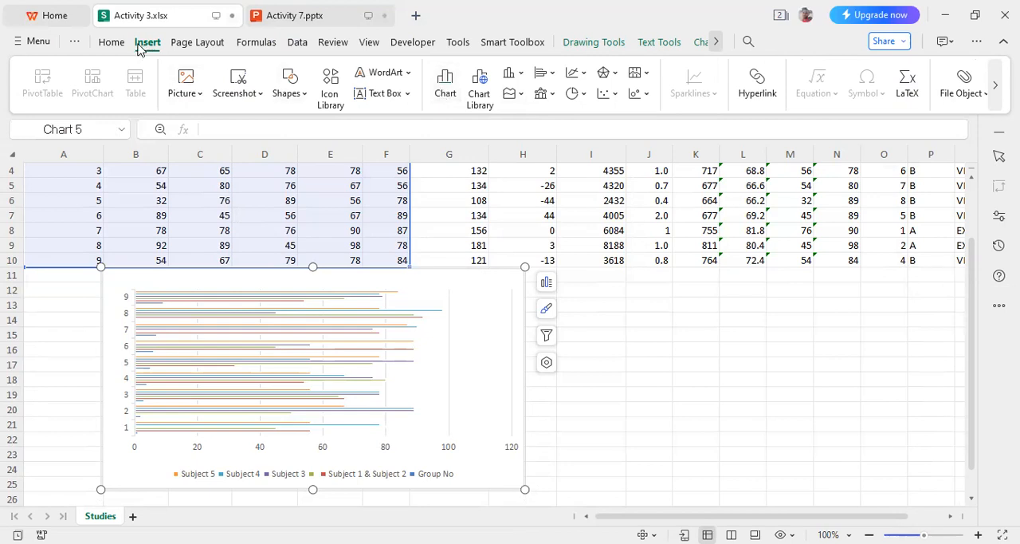
pyautogui.click(452, 94)
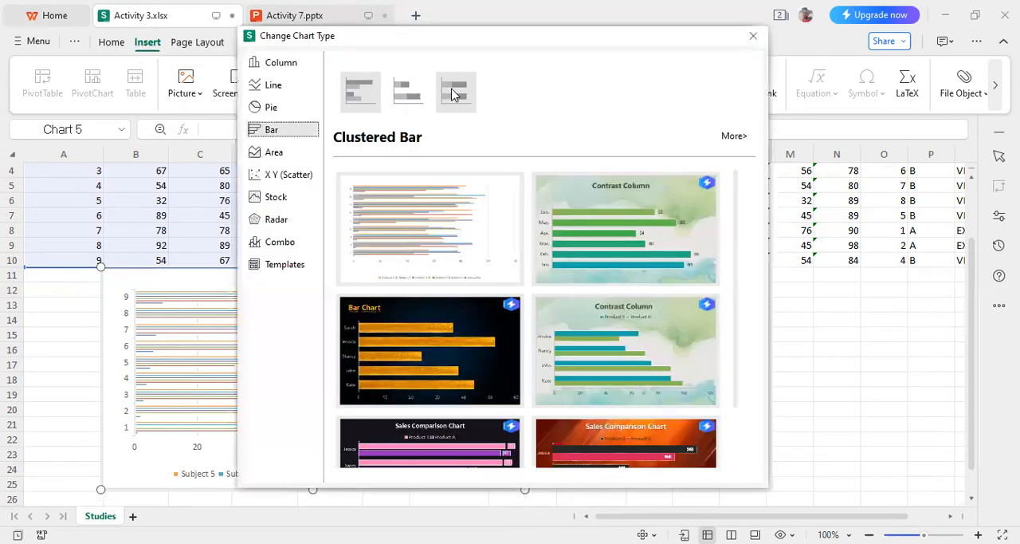
pyautogui.click(278, 66)
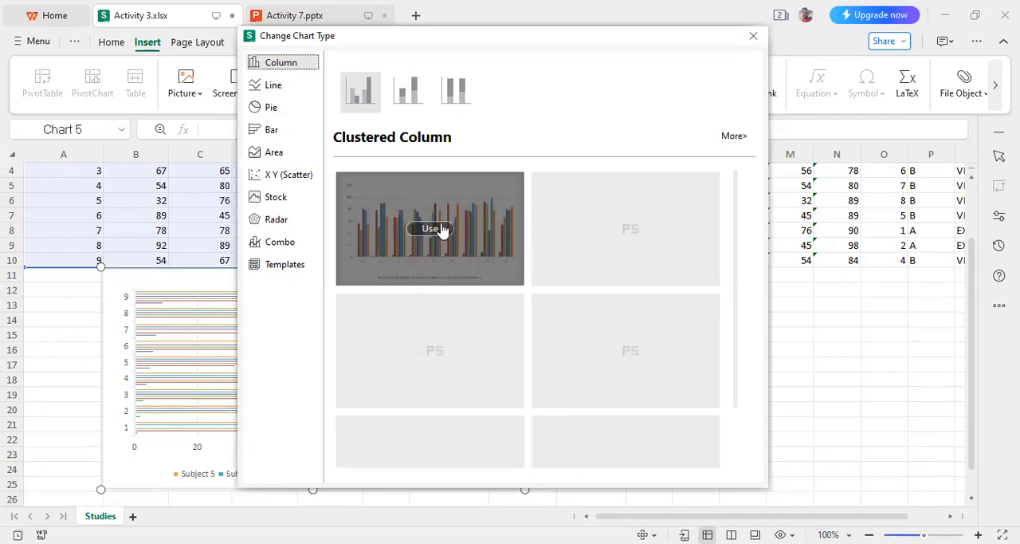
pyautogui.click(438, 229)
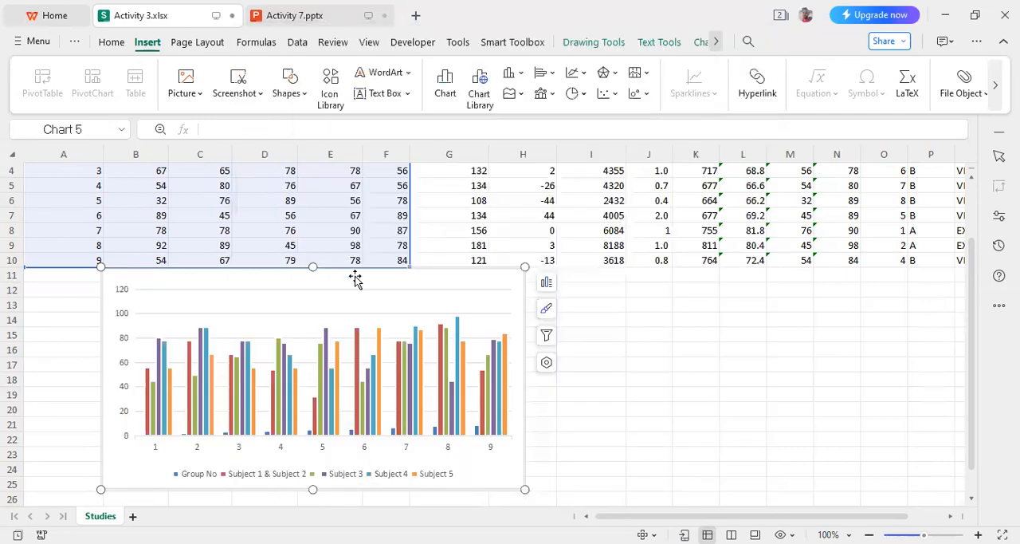
pyautogui.click(645, 362)
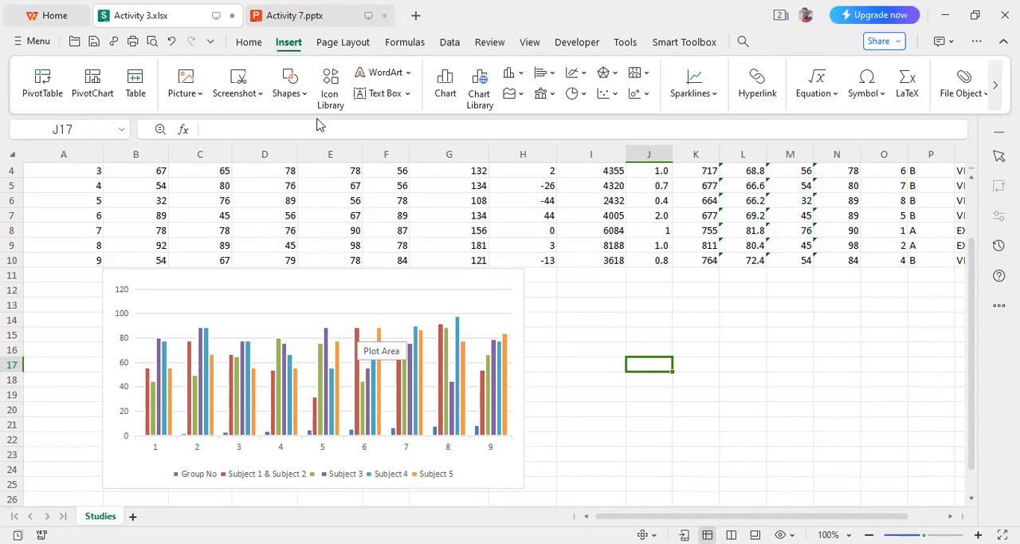
# - Recheck the chart list in Activity 7.pptx and move the column chart in Activity 3.xlsx slightly right and down within cell B11
pyautogui.hotkey('ctrl', 'Tab')
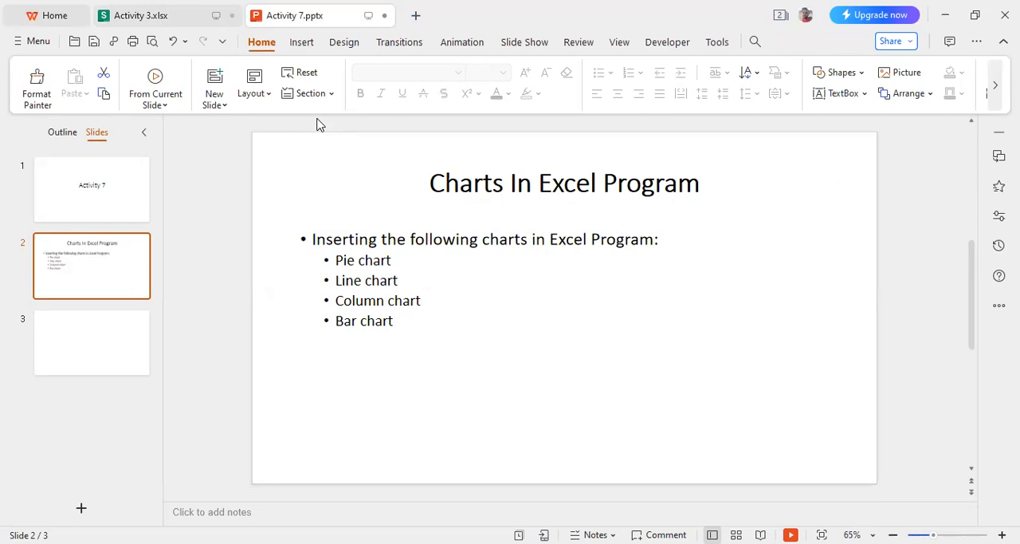
pyautogui.click(116, 18)
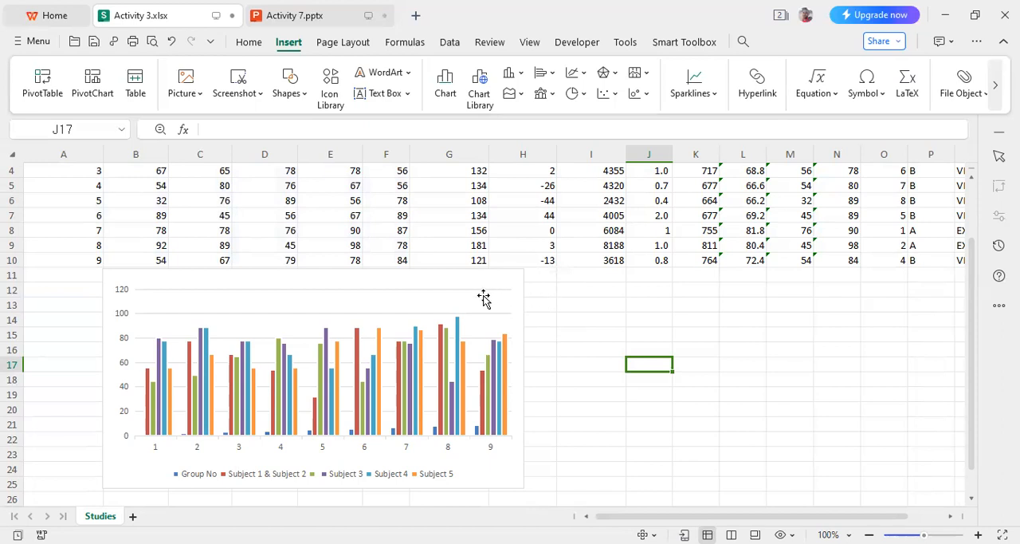
pyautogui.moveTo(484, 296); pyautogui.dragTo(513, 303)
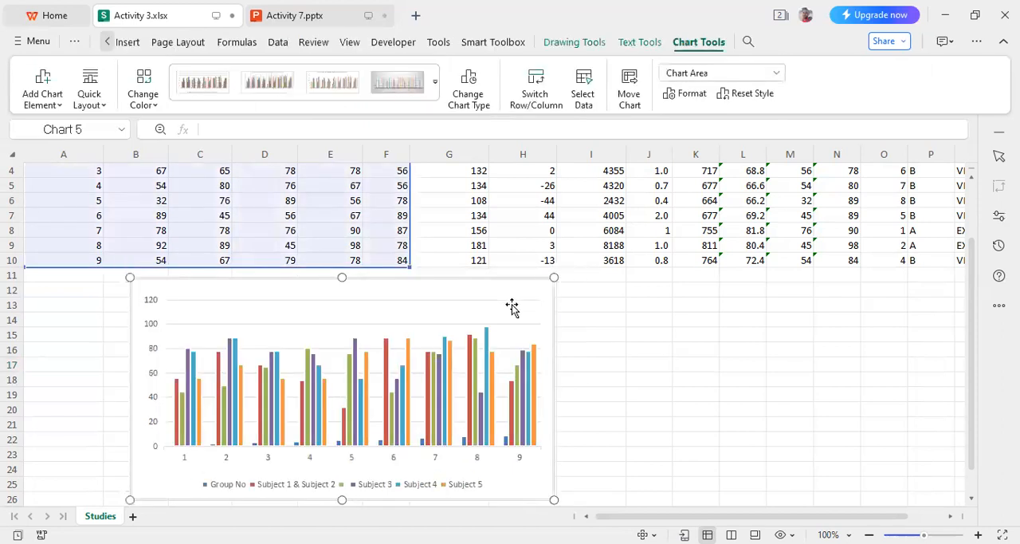
pyautogui.click(673, 328)
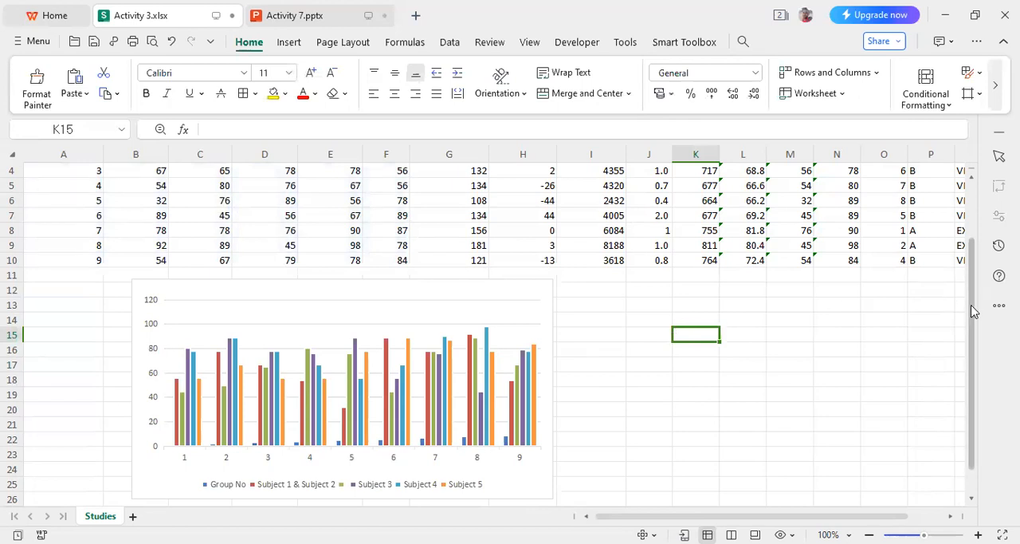
# - View the score table from its header row and switch to the chart list slide in Activity 7.pptx
pyautogui.scroll(1, 963, 249)
pyautogui.scroll(1, 963, 249)
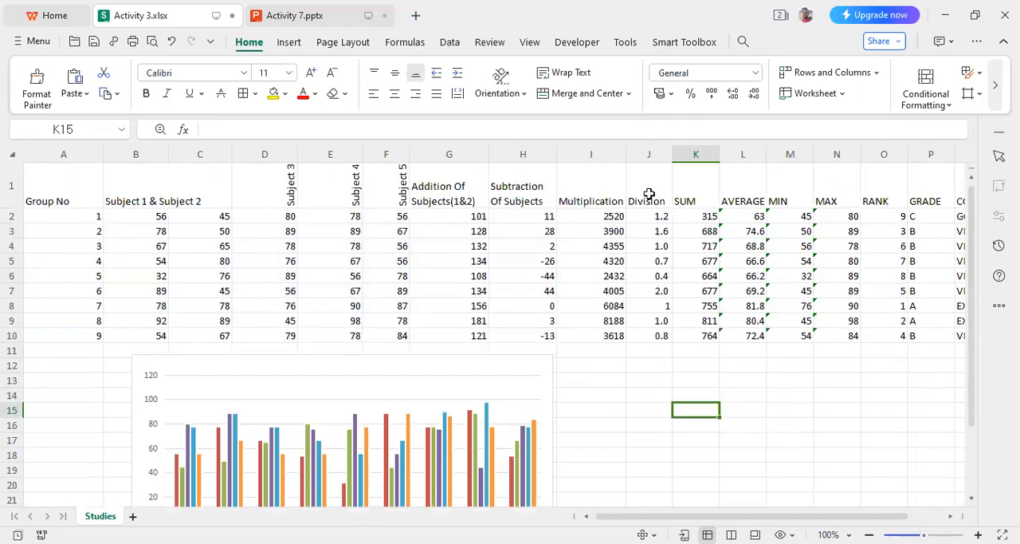
pyautogui.click(321, 16)
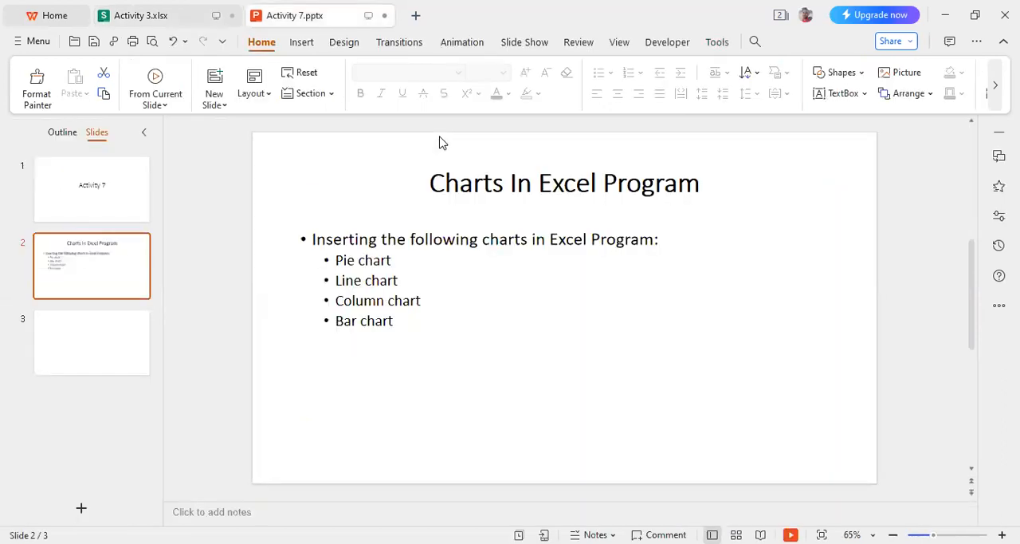